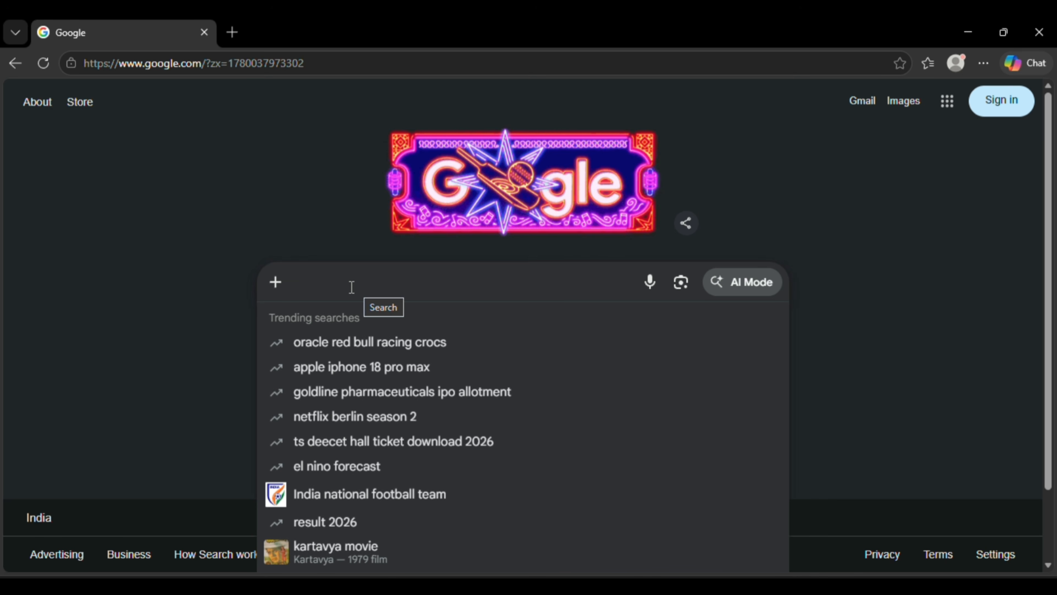
# Search Google for 'cmhelp' and open the cmhelpline.tnega.org Mudhalvarin Mugavari home page
pyautogui.write('cmhelp')
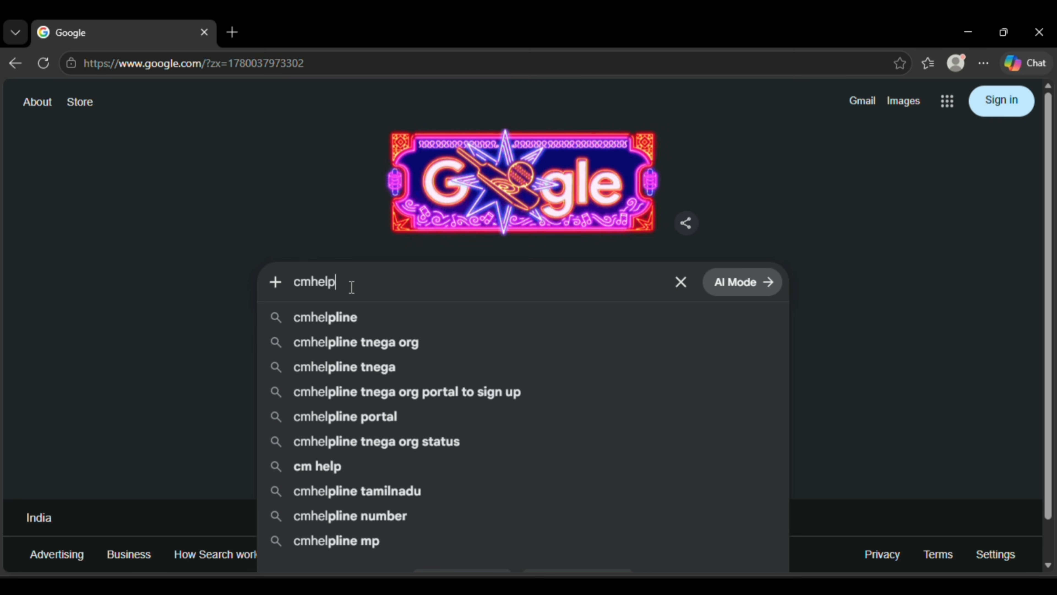
pyautogui.click(353, 342)
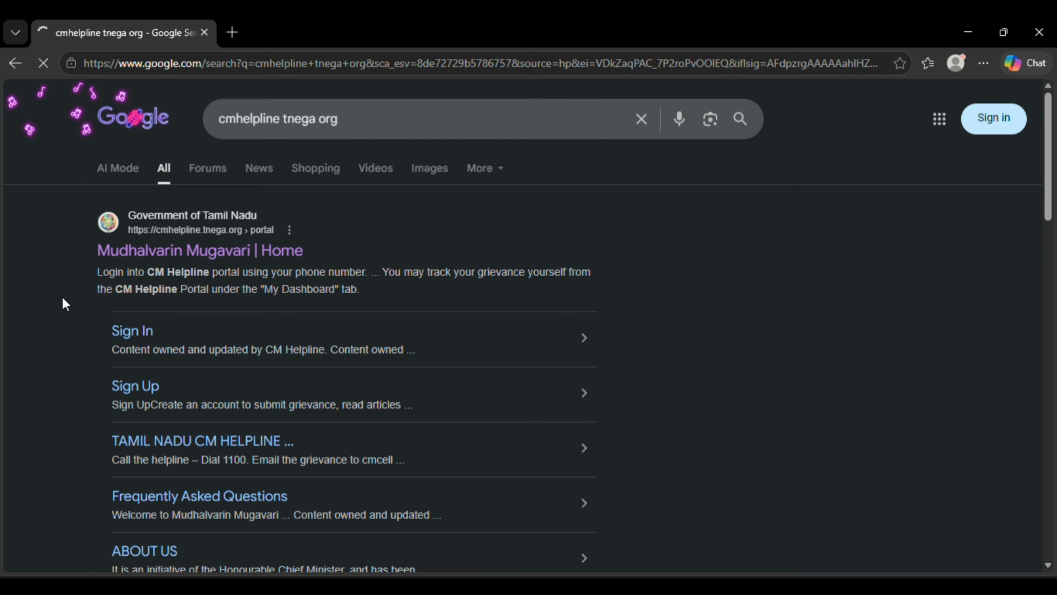
pyautogui.click(194, 251)
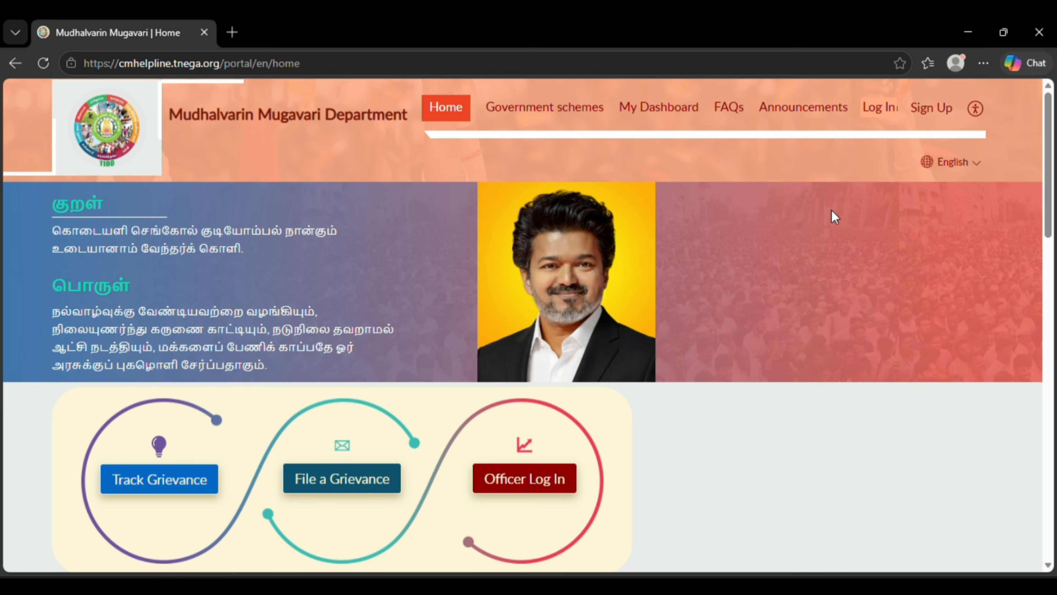
pyautogui.click(727, 108)
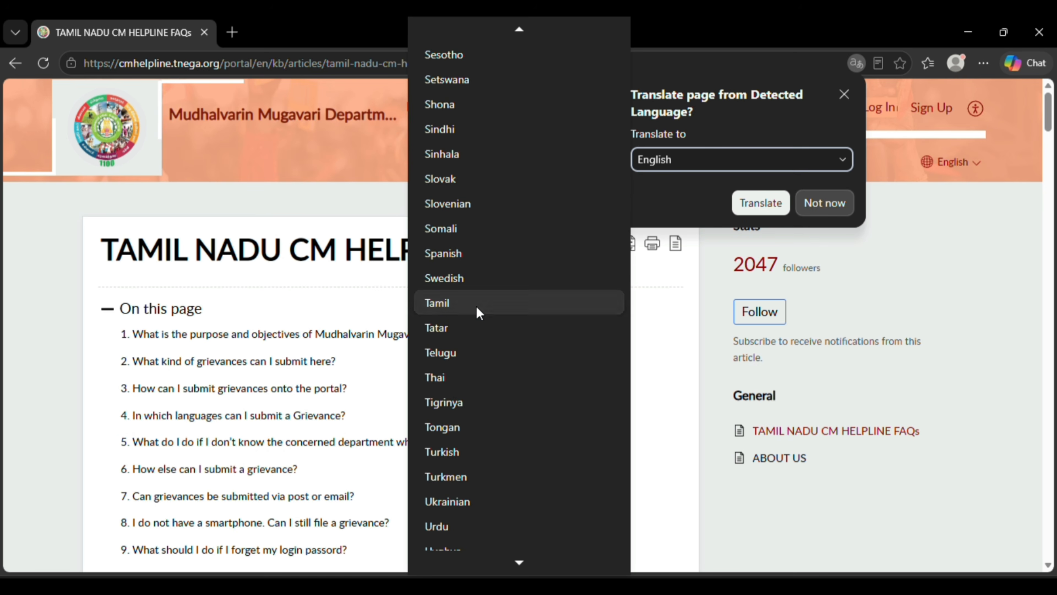
pyautogui.click(479, 312)
pyautogui.click(760, 203)
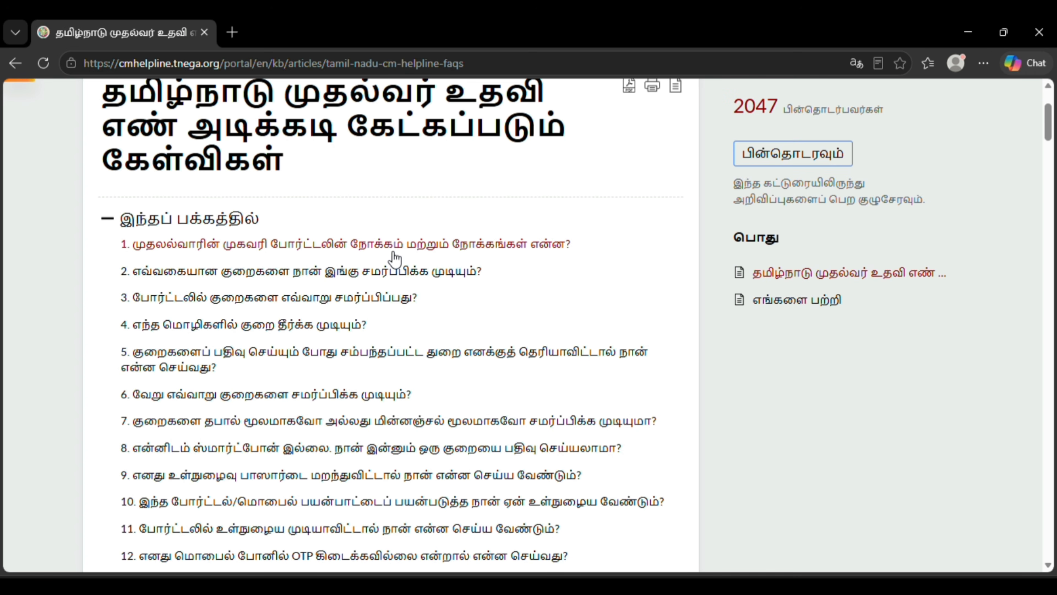
pyautogui.scroll(-3, 266, 298)
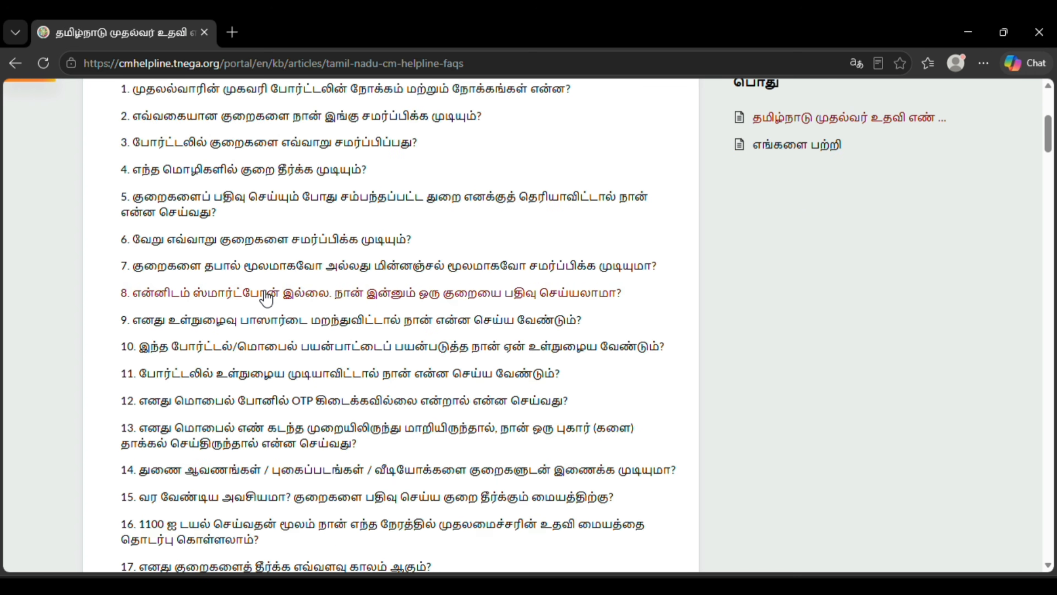
pyautogui.scroll(3, 267, 298)
pyautogui.click(323, 400)
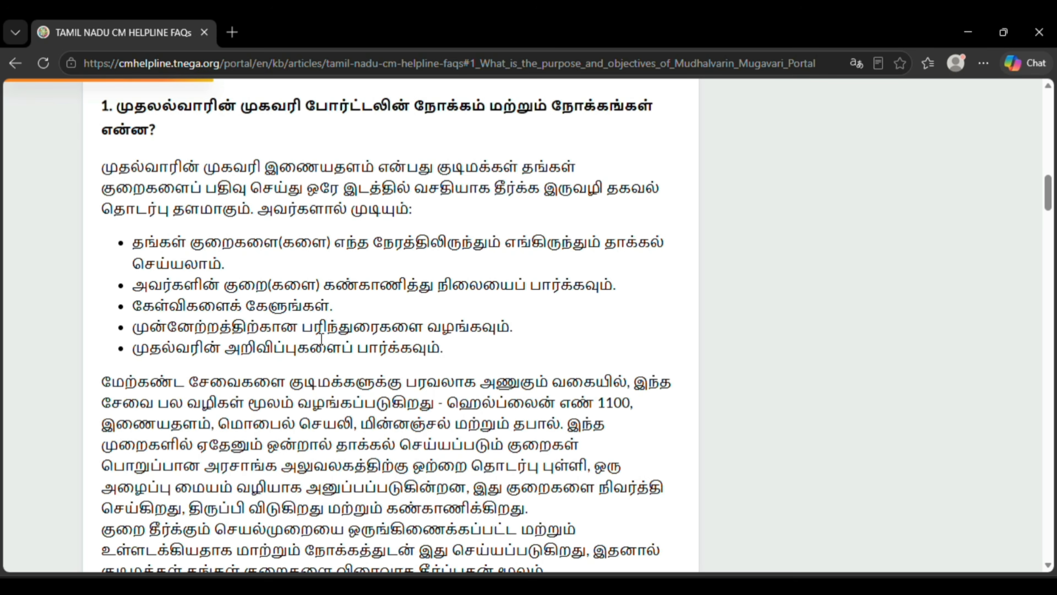
pyautogui.scroll(3, 321, 338)
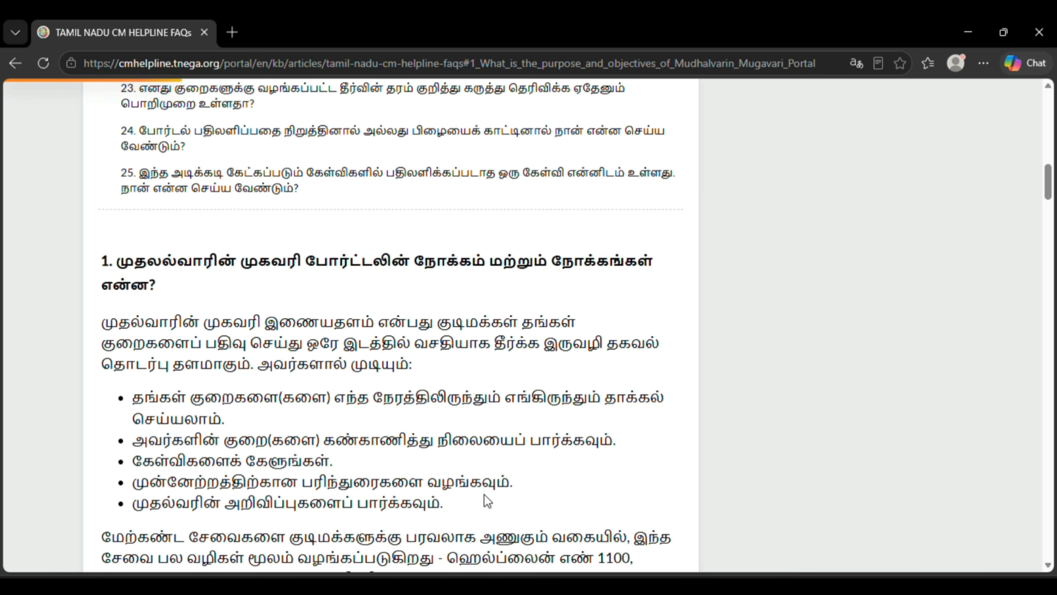
pyautogui.scroll(-10, 140, 512)
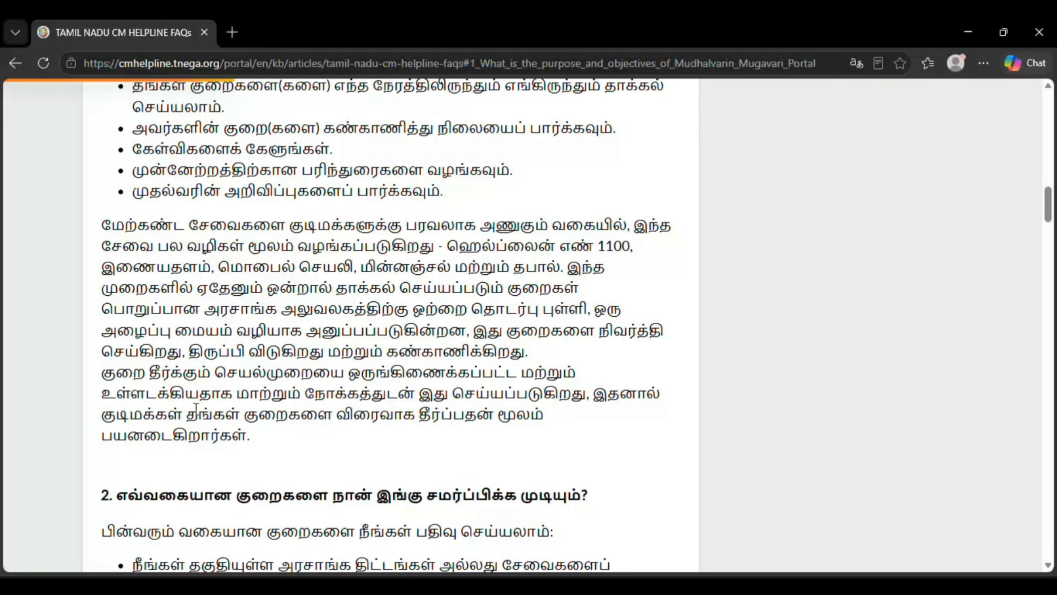
pyautogui.scroll(-10, 201, 405)
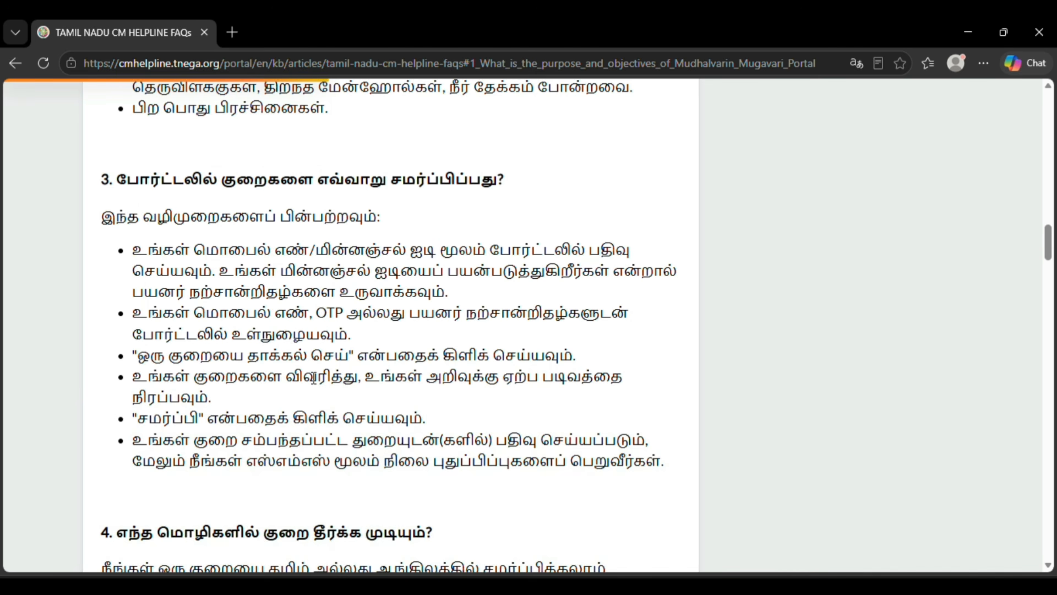
pyautogui.scroll(9, 312, 377)
pyautogui.scroll(20, 315, 384)
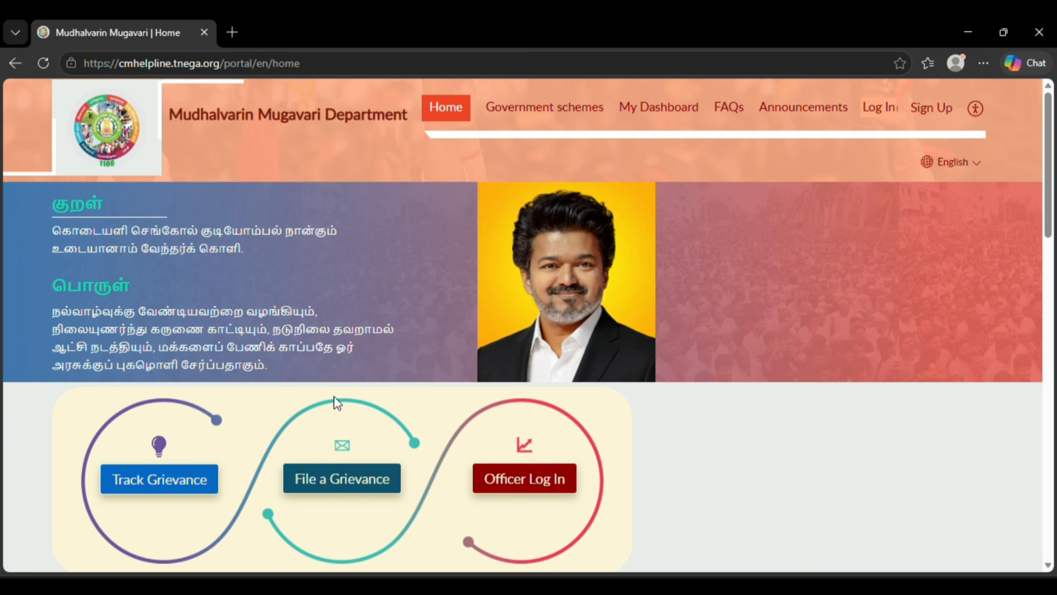
# Start filing a grievance and move from mobile sign-in to the new-user Sign Up form
pyautogui.click(336, 481)
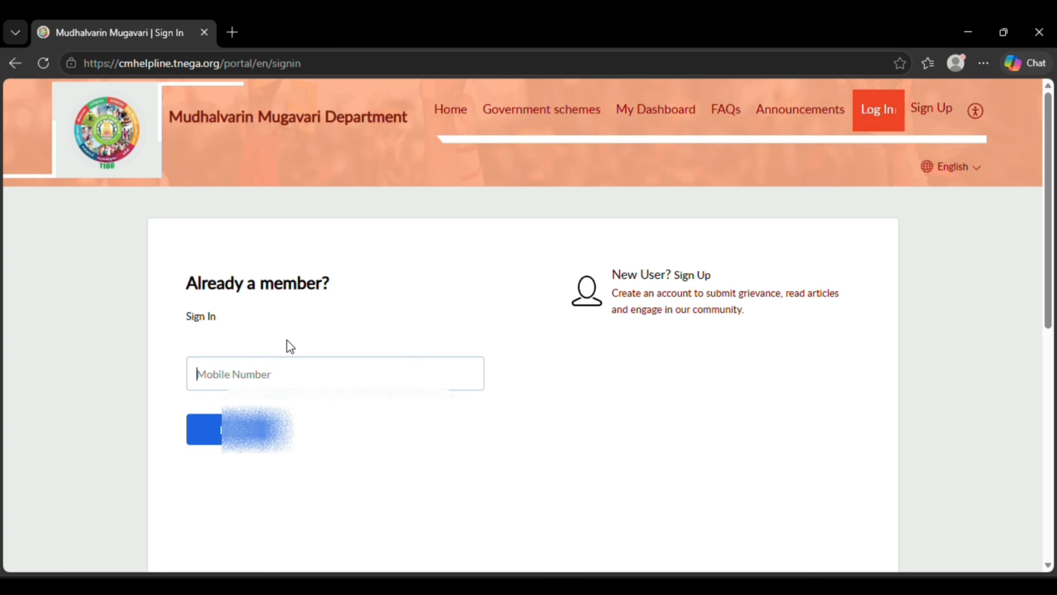
pyautogui.click(270, 373)
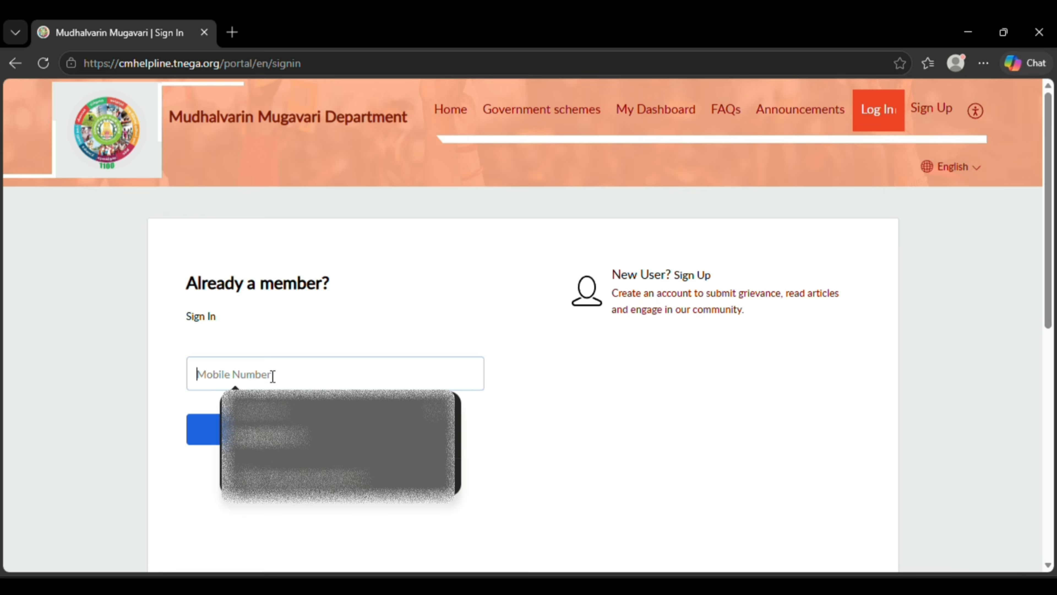
pyautogui.click(337, 315)
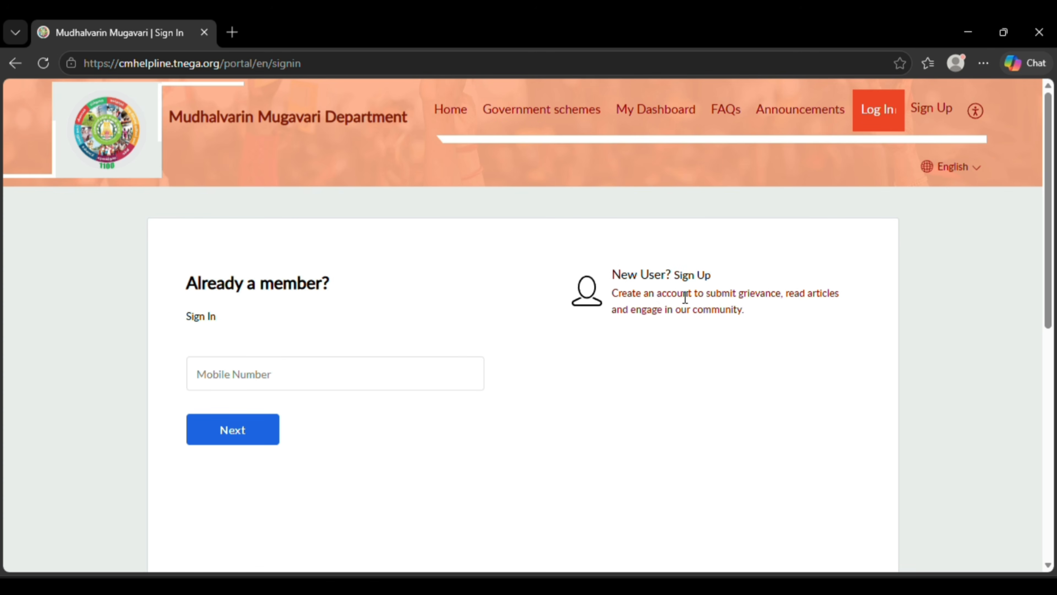
pyautogui.click(693, 276)
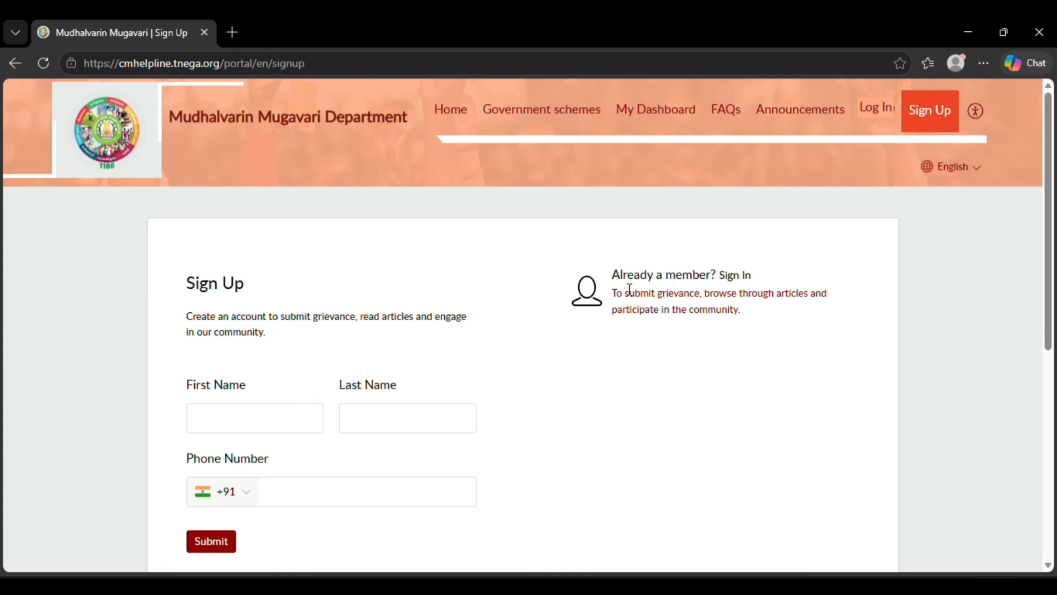
# Fill First Name, Last Name and Phone Number from saved browser suggestions and submit
pyautogui.click(270, 424)
pyautogui.click(287, 460)
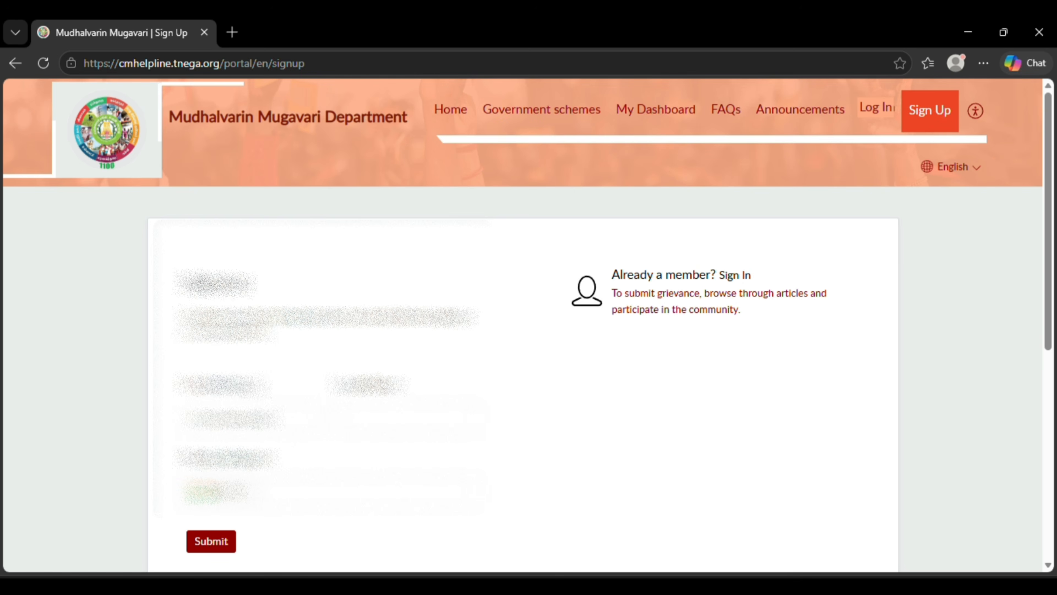
pyautogui.click(375, 419)
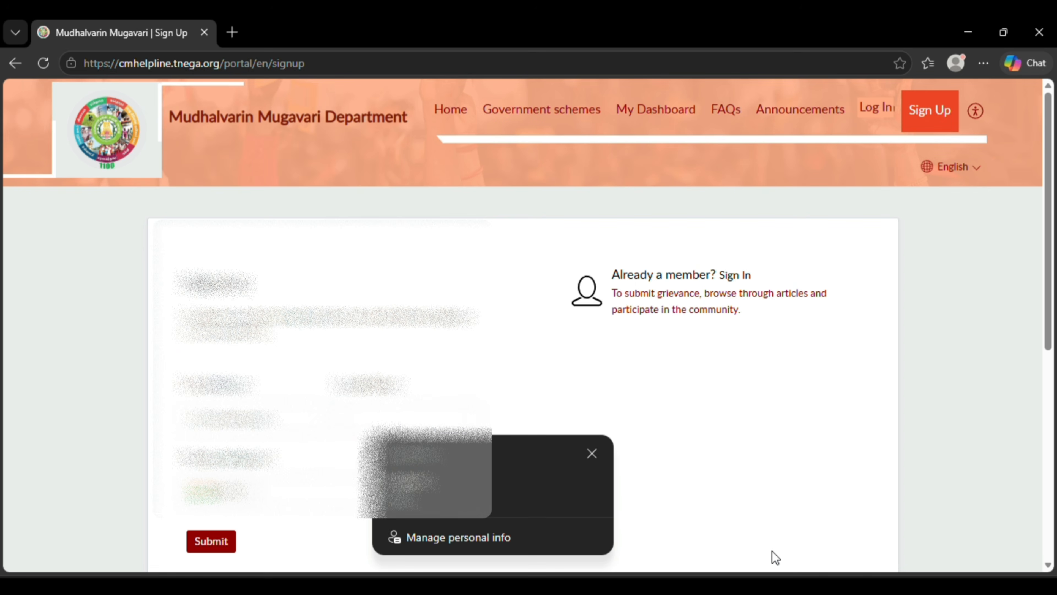
pyautogui.click(771, 551)
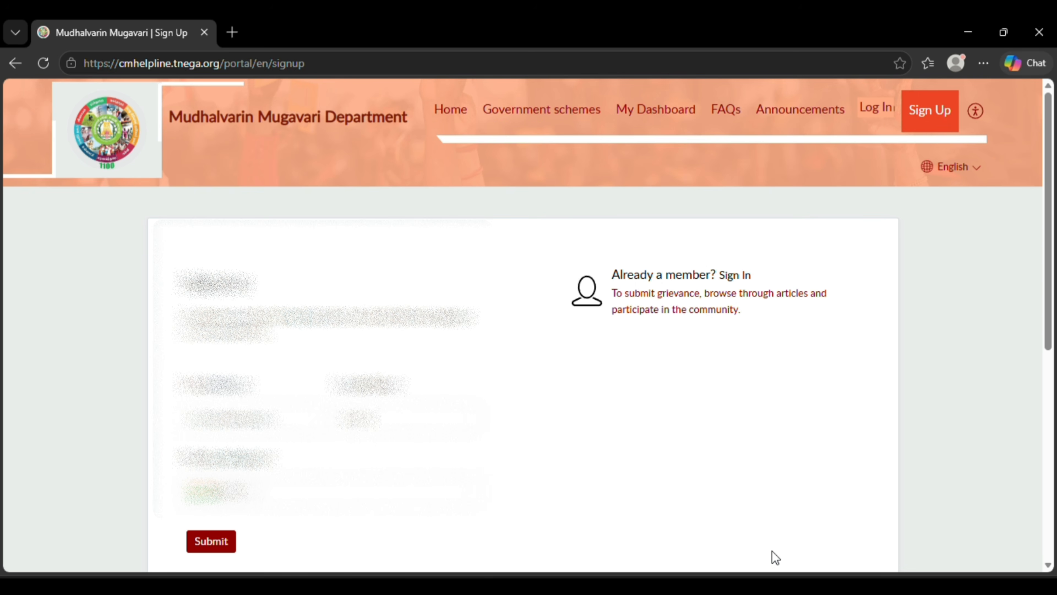
pyautogui.click(324, 498)
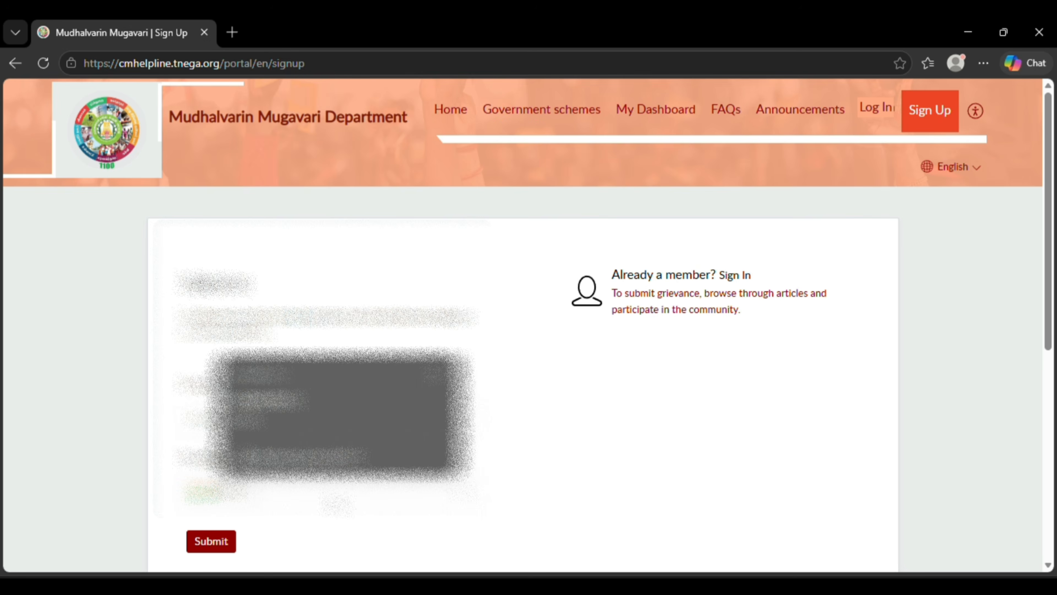
pyautogui.click(370, 413)
pyautogui.scroll(-2, 528, 333)
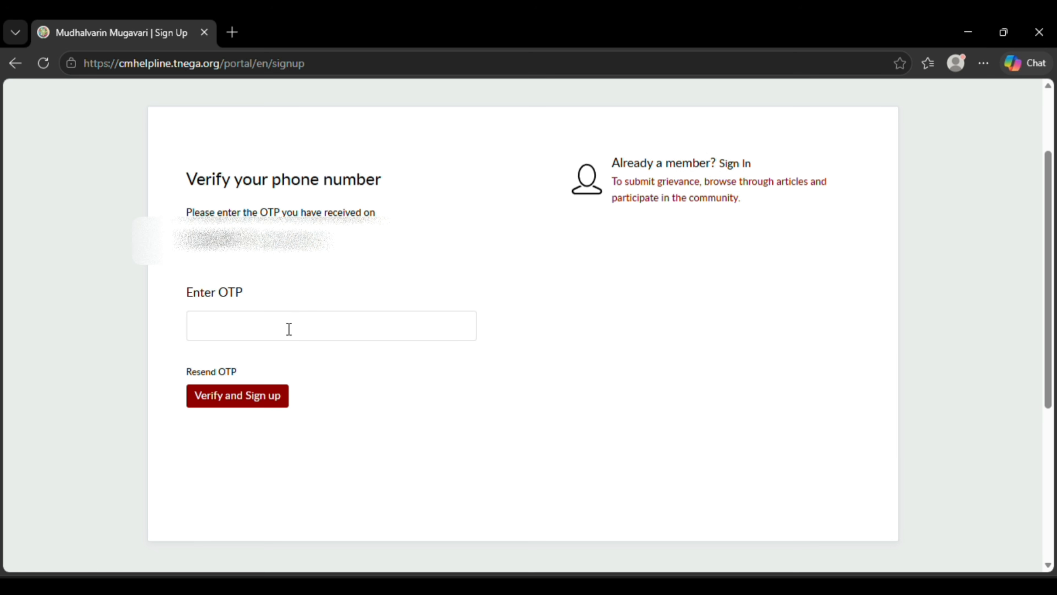
# Enter the phone verification code and complete the sign-up
pyautogui.click(287, 333)
pyautogui.click(223, 413)
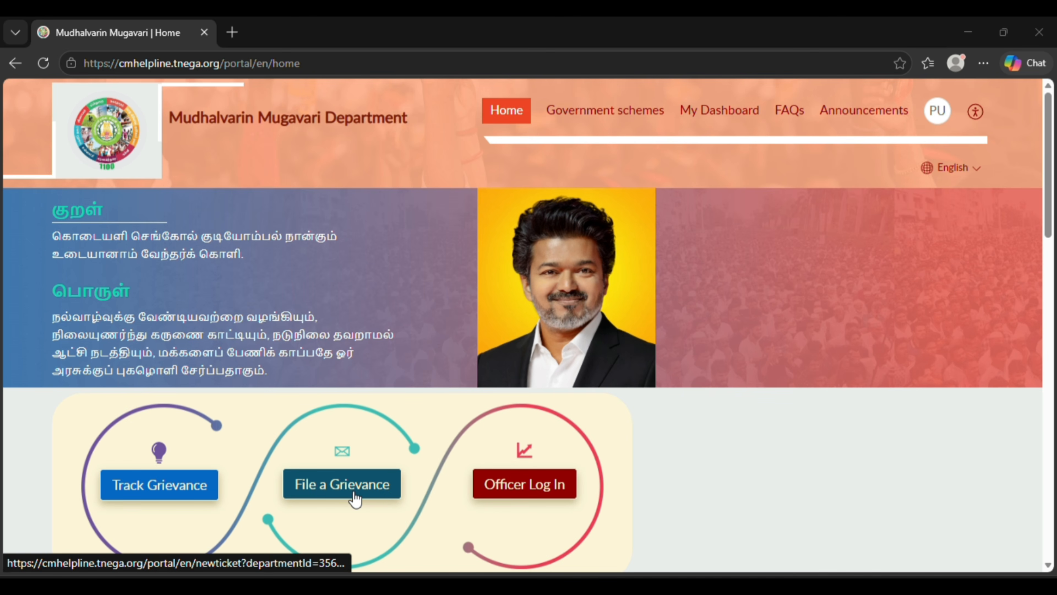
# Open the new grievance form and set gender Male and Differently Abled No
pyautogui.click(328, 488)
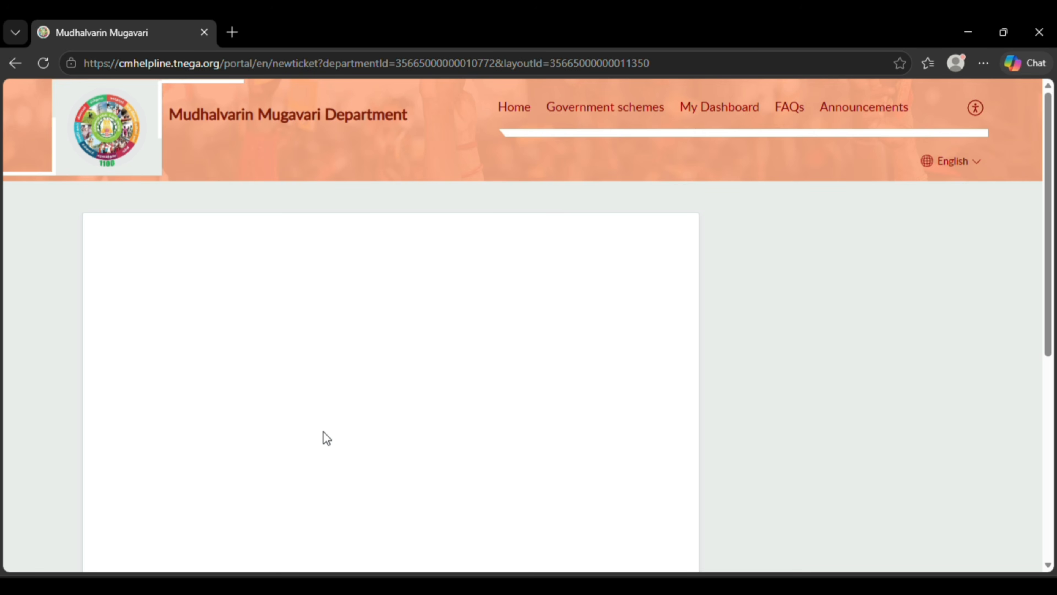
pyautogui.click(195, 422)
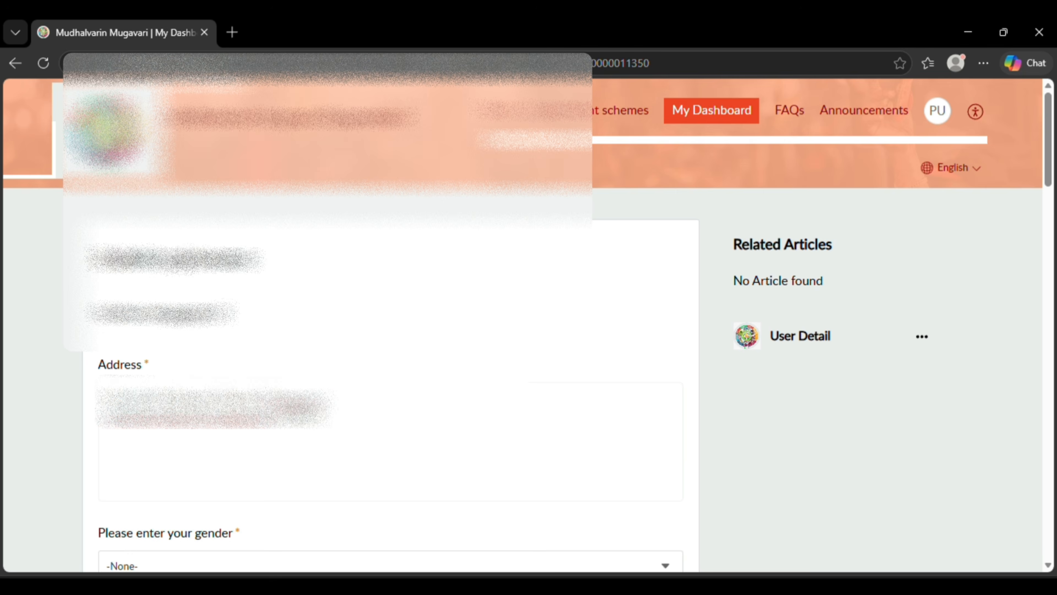
pyautogui.scroll(-5, 254, 362)
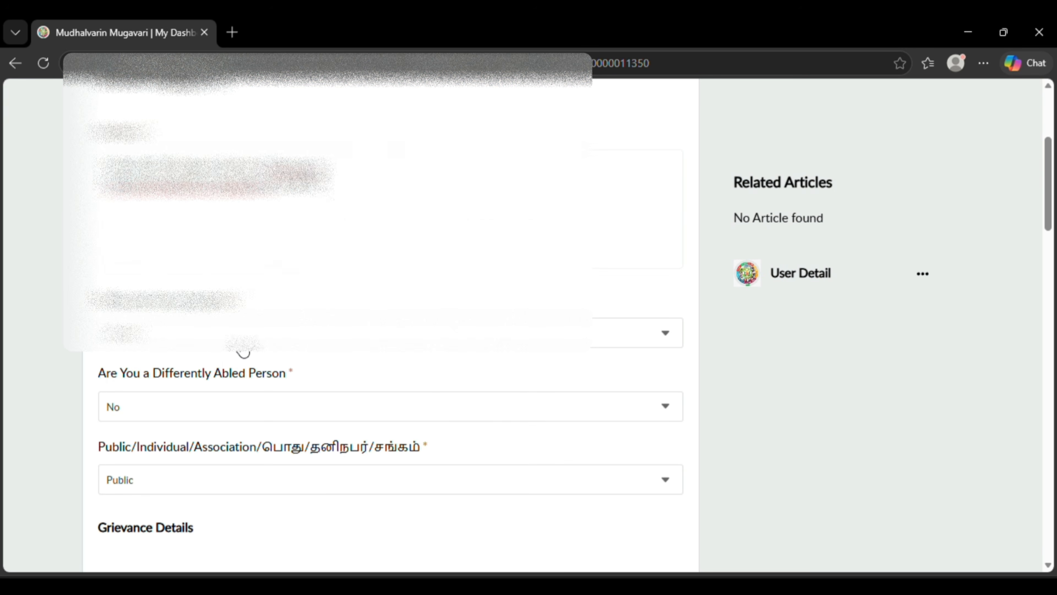
pyautogui.click(225, 335)
pyautogui.click(180, 398)
pyautogui.click(276, 408)
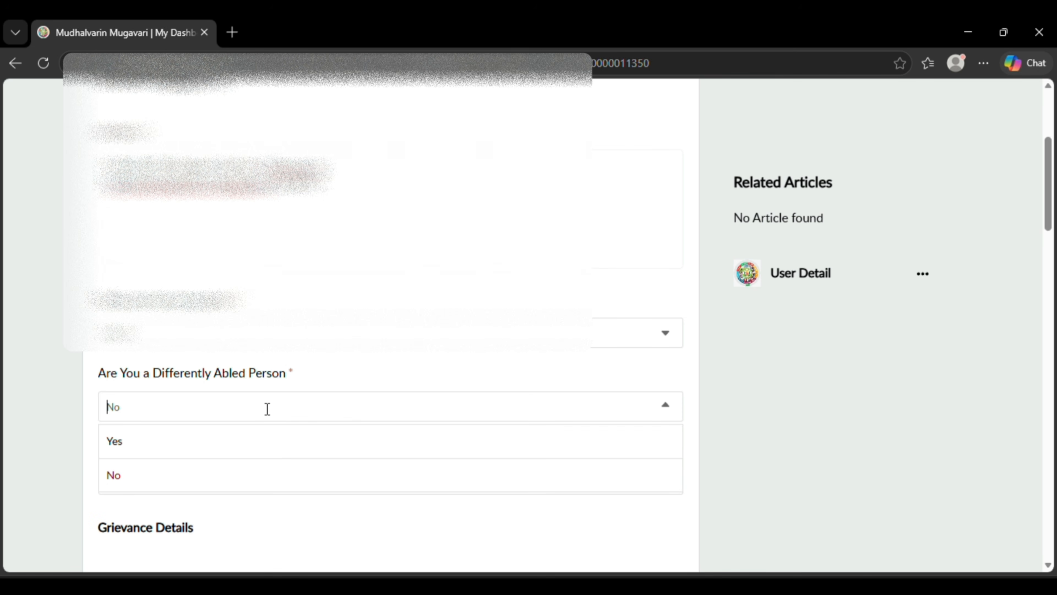
pyautogui.click(186, 480)
# Mark the petitioner as an Association and place the cursor in the Description box
pyautogui.scroll(-3, 175, 361)
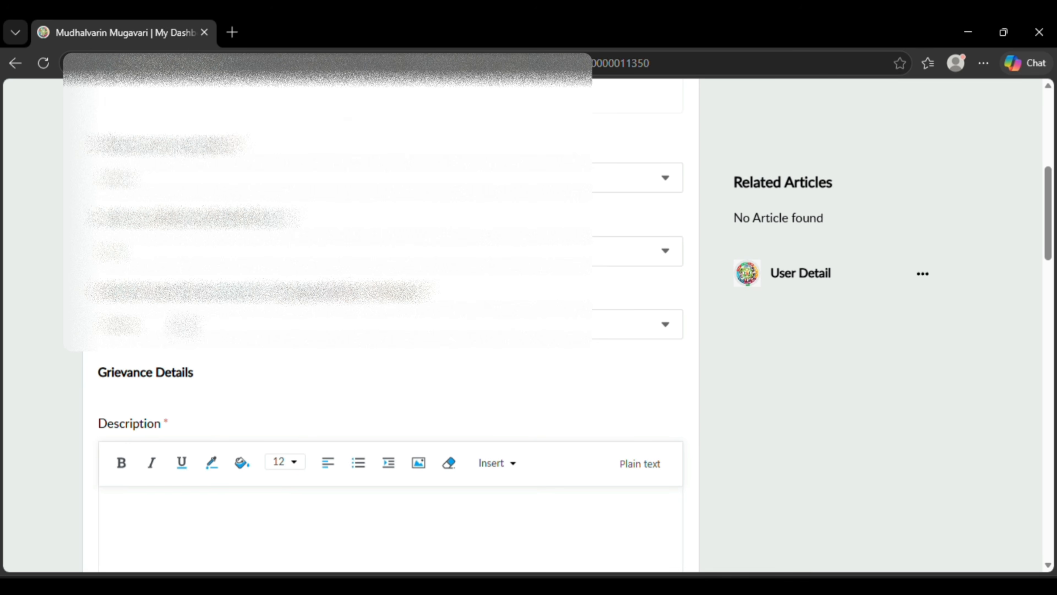
pyautogui.click(184, 319)
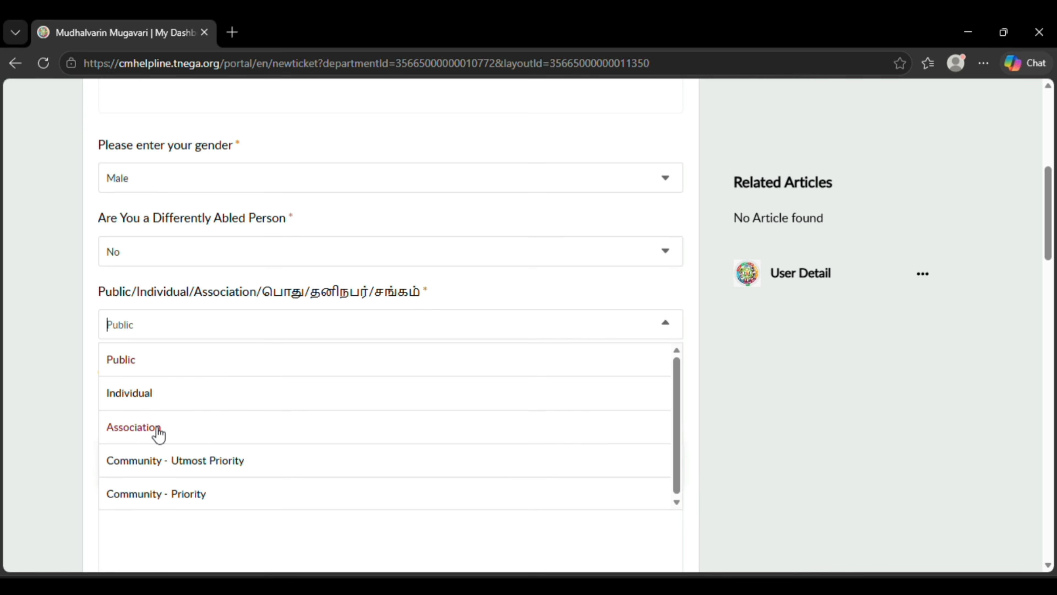
pyautogui.click(146, 431)
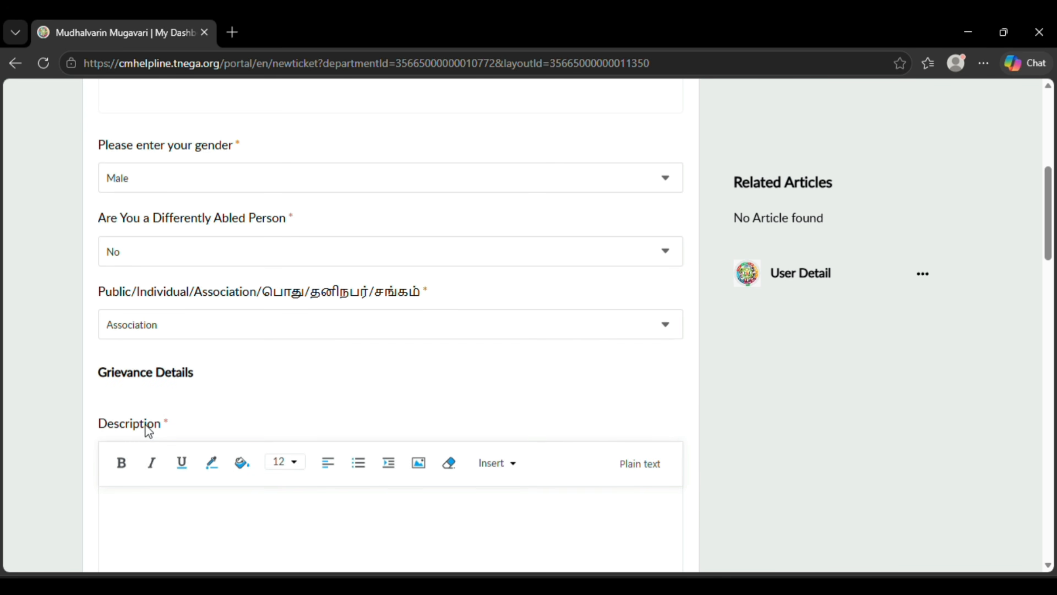
pyautogui.scroll(-5, 270, 359)
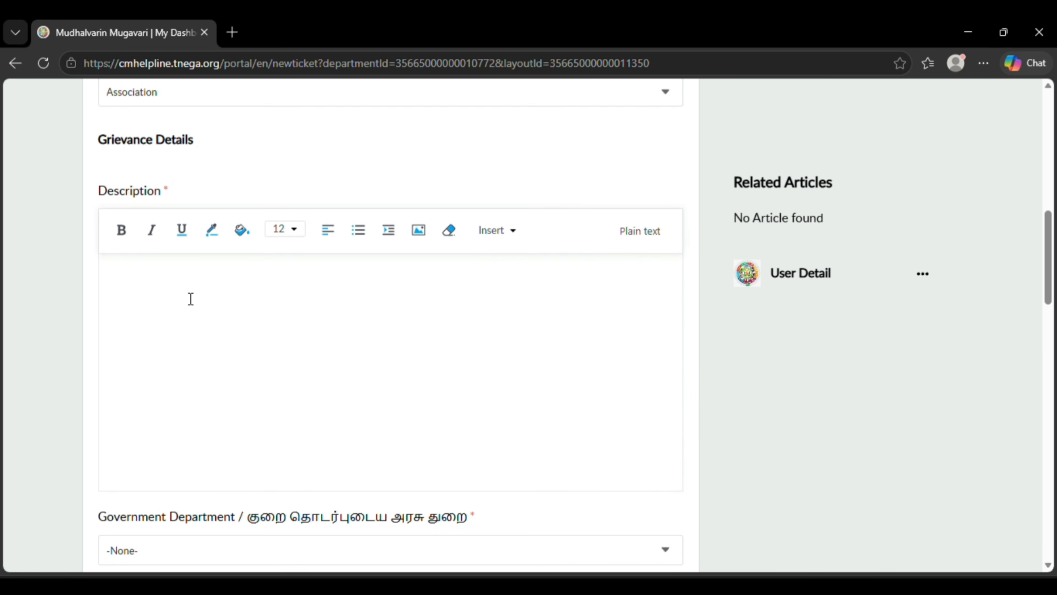
pyautogui.click(184, 285)
pyautogui.scroll(3, 184, 284)
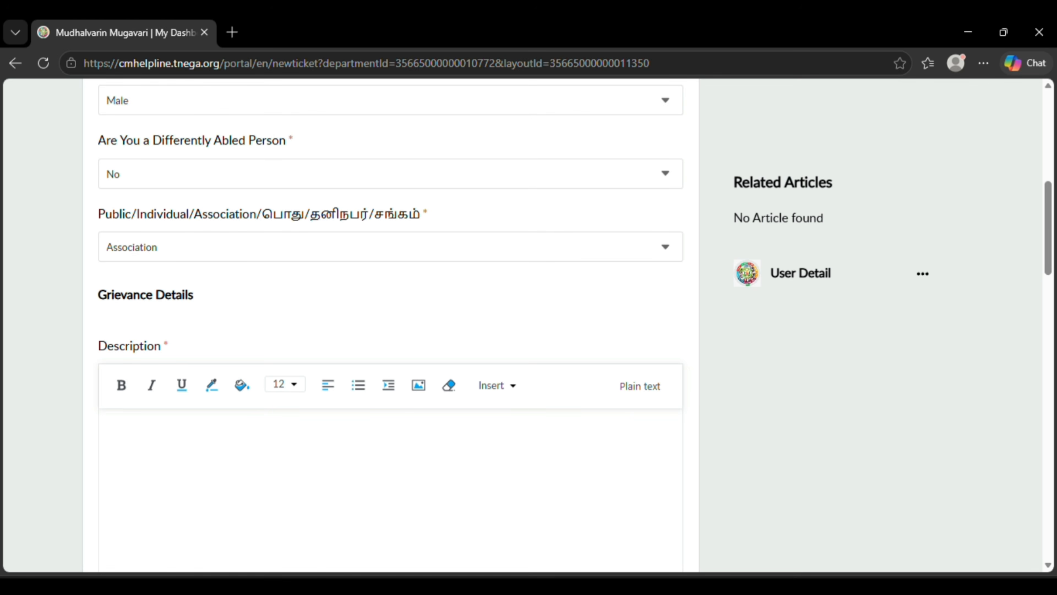
# In the Tamil request-letter PDF, select the paragraph about missing basic amenities
pyautogui.hotkey('alt', 'Tab')
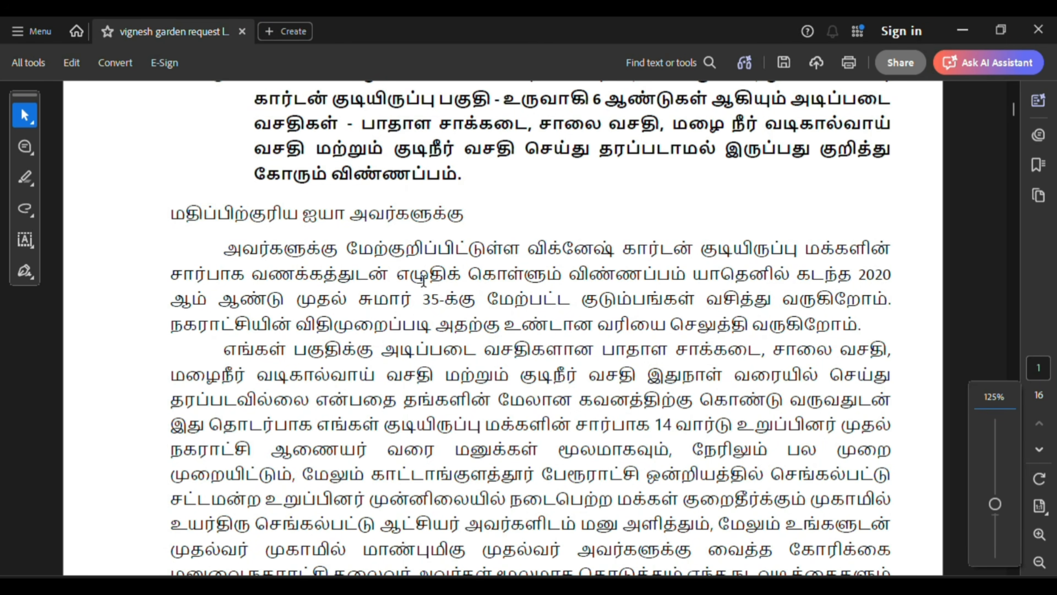
pyautogui.scroll(-1, 438, 269)
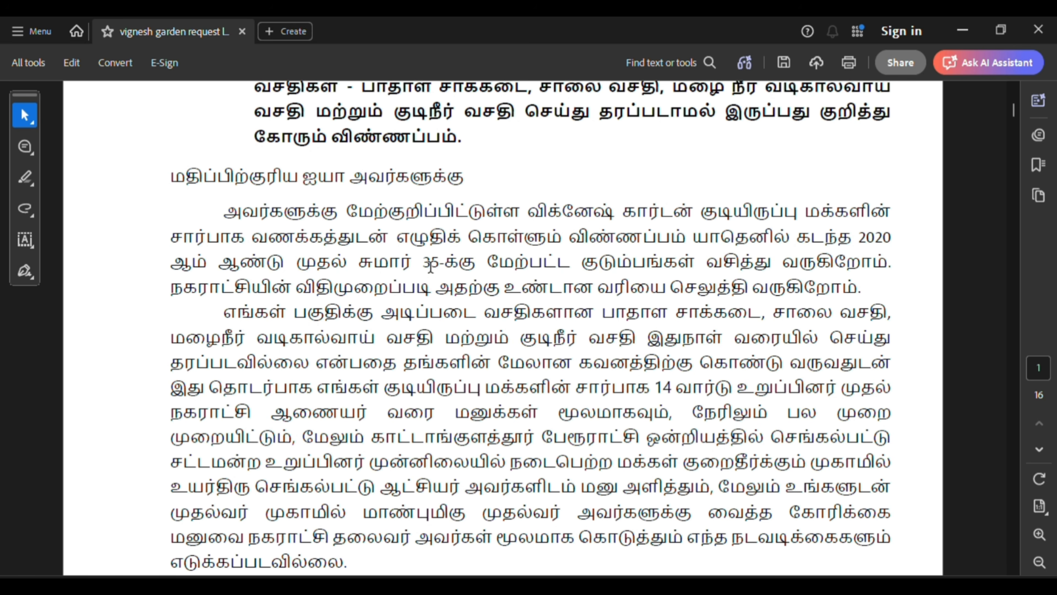
pyautogui.moveTo(423, 263); pyautogui.dragTo(693, 263)
pyautogui.moveTo(439, 316); pyautogui.dragTo(810, 495)
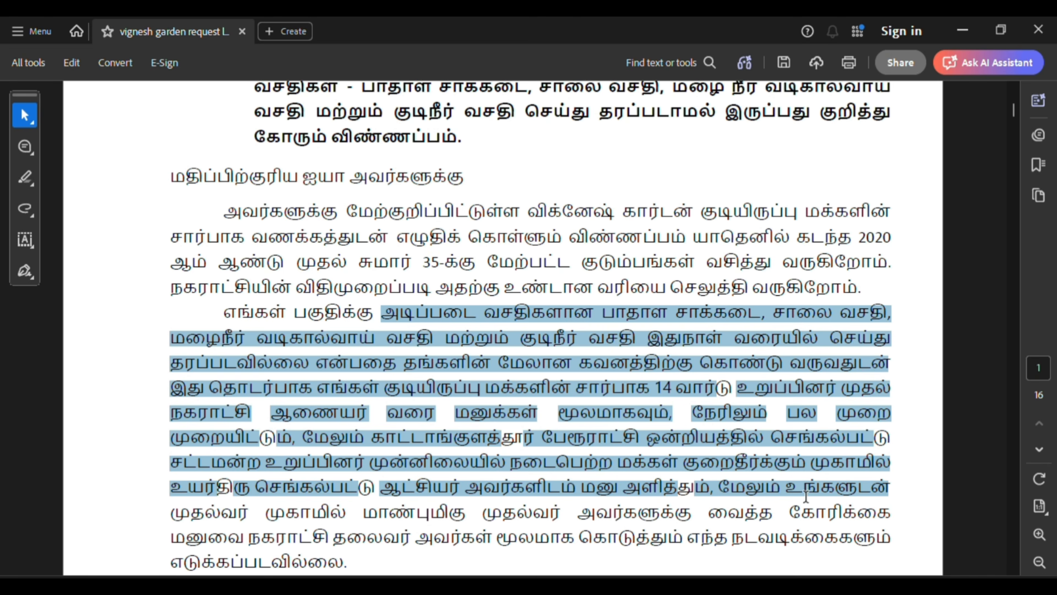
pyautogui.click(487, 365)
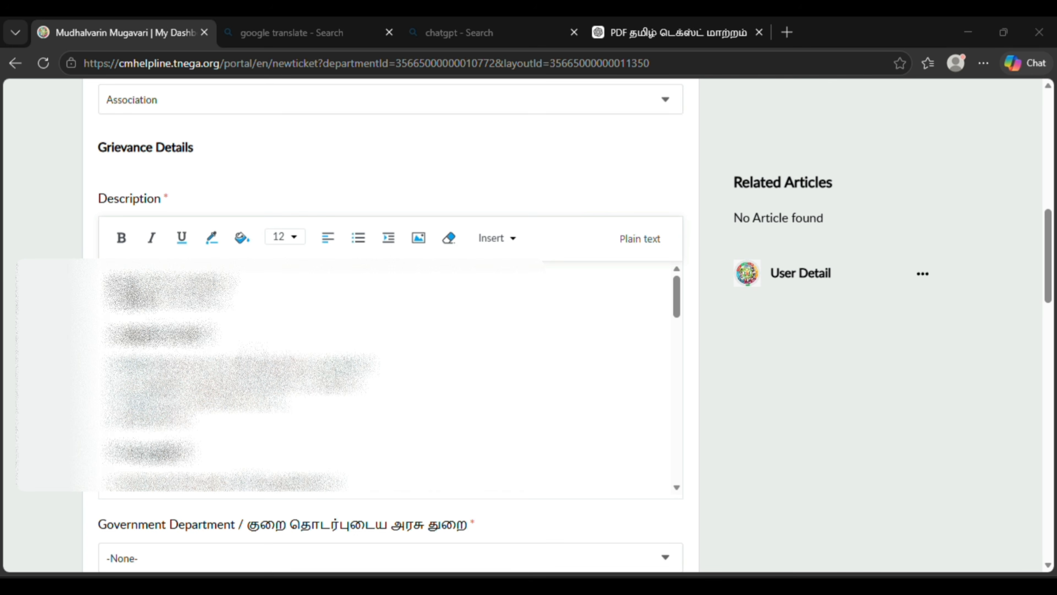
# Scroll through the pasted Tamil letter down to the Government Department field
pyautogui.scroll(-2, 384, 377)
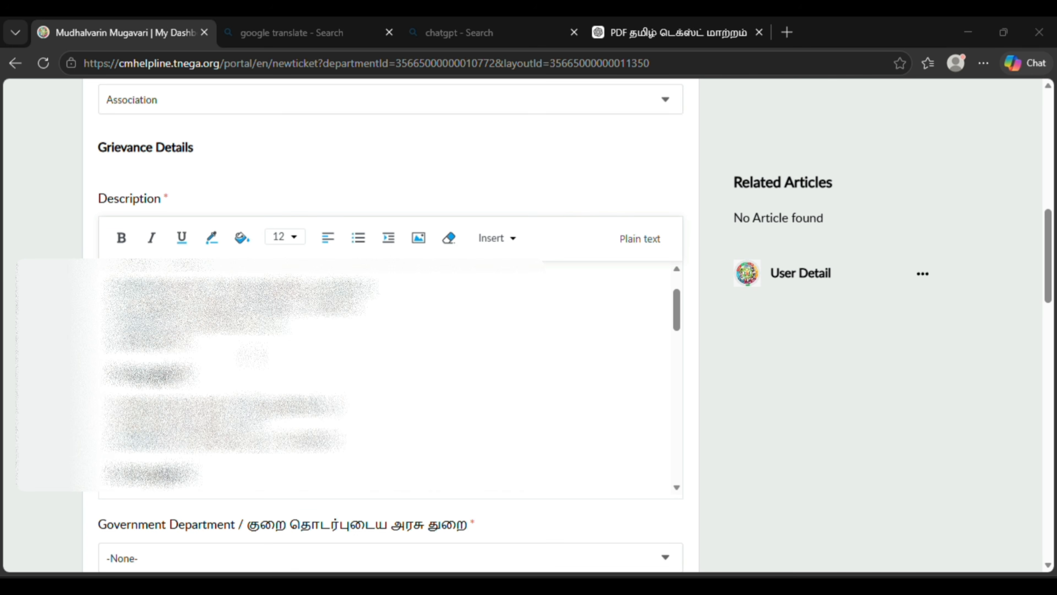
pyautogui.scroll(-3, 385, 377)
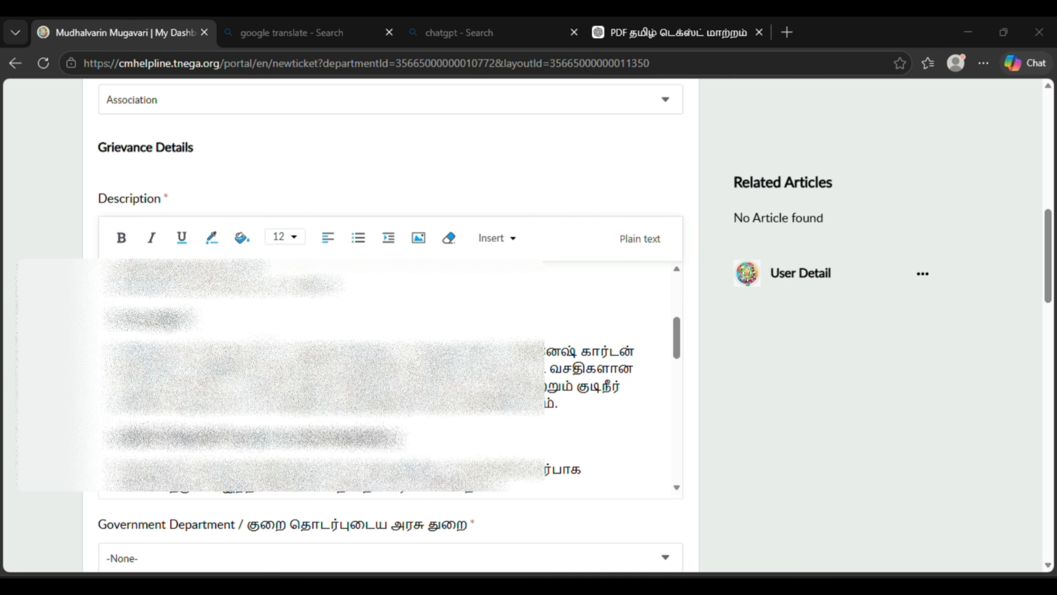
pyautogui.scroll(-4, 385, 377)
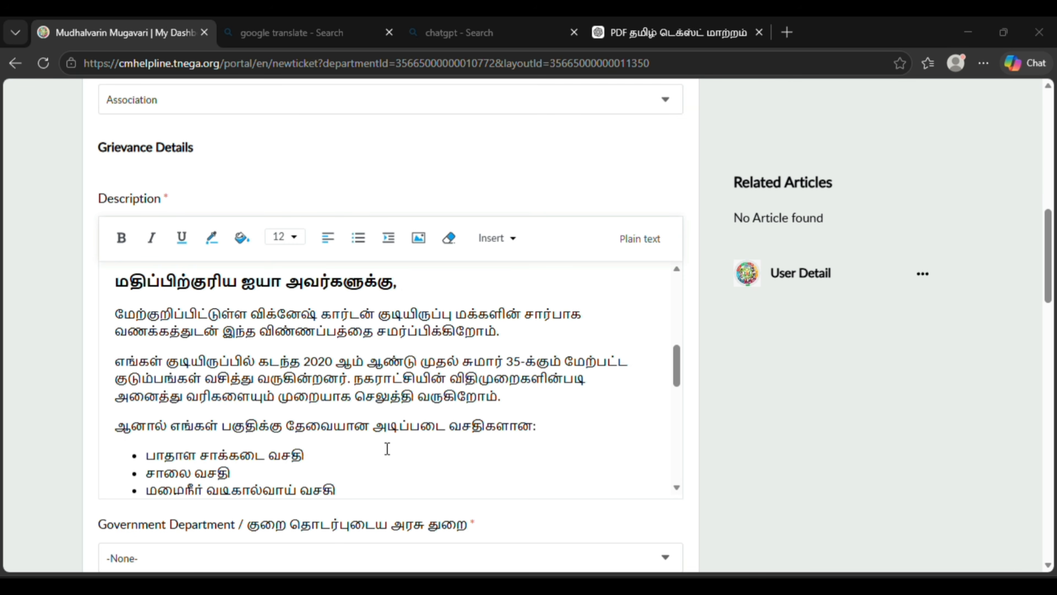
pyautogui.scroll(-3, 387, 448)
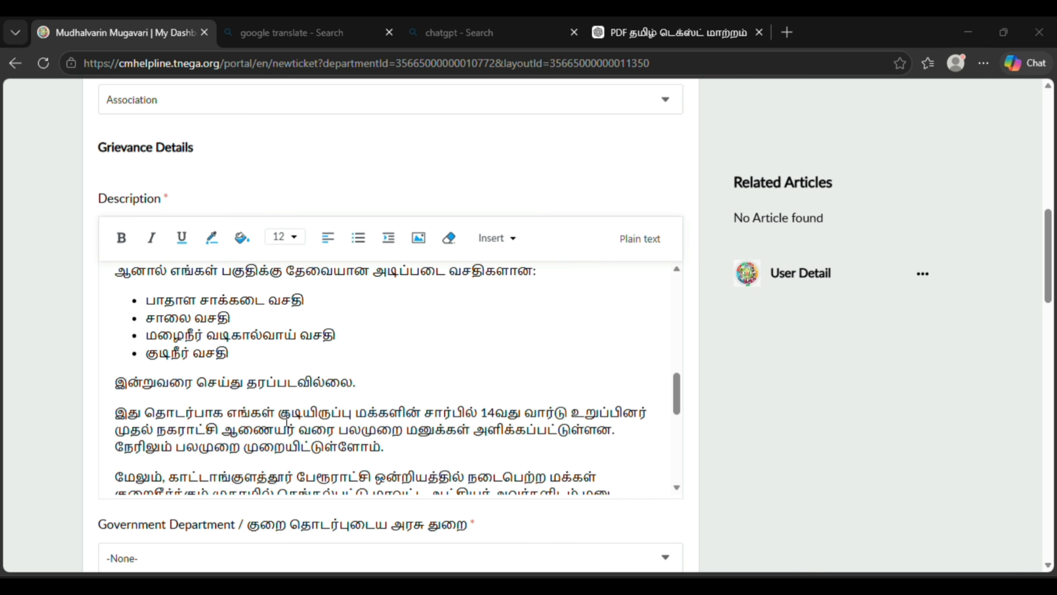
pyautogui.scroll(-8, 287, 422)
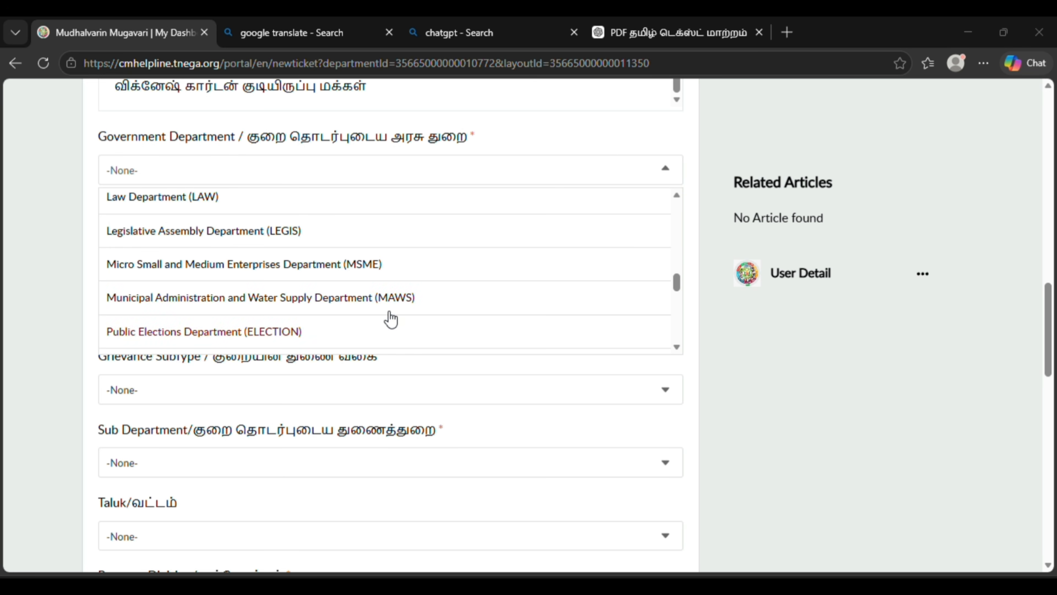
# Set Department MAWS, Local Body Type Municipality and Grievance Type Roads / Repairs - MAWS
pyautogui.click(386, 297)
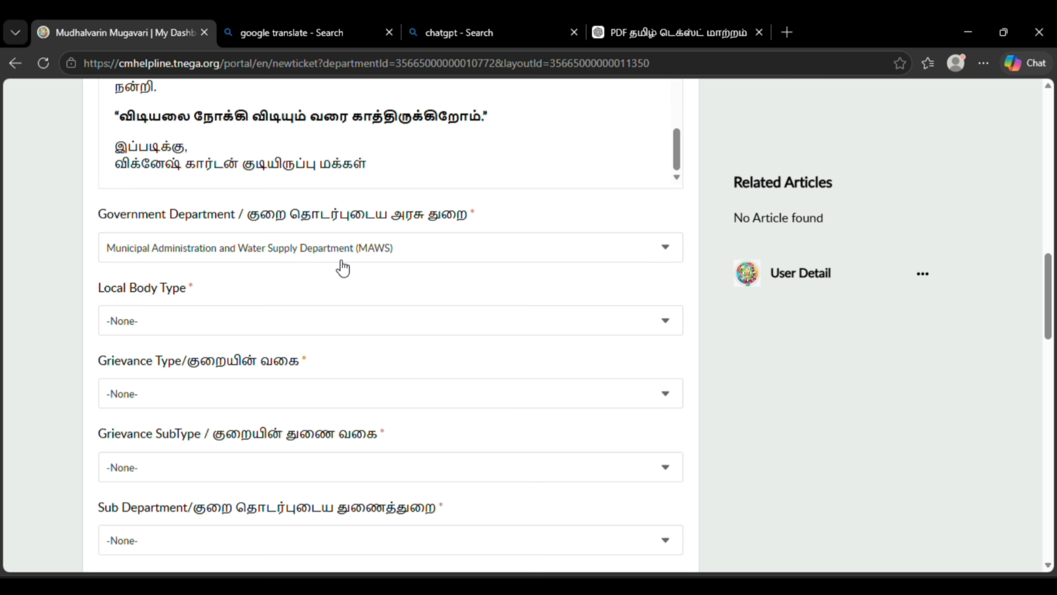
pyautogui.click(274, 320)
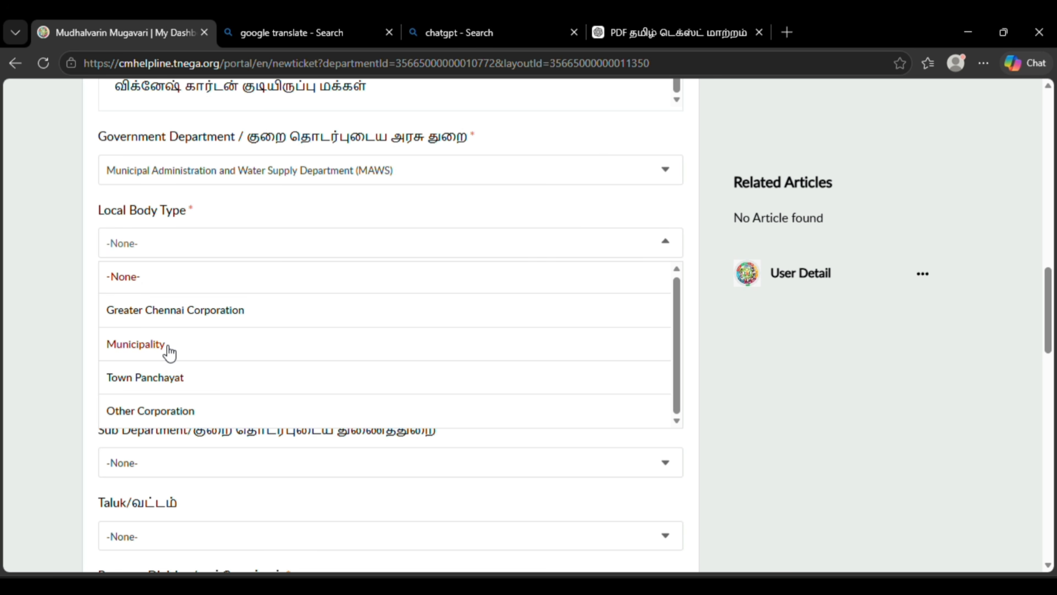
pyautogui.click(169, 354)
pyautogui.click(194, 320)
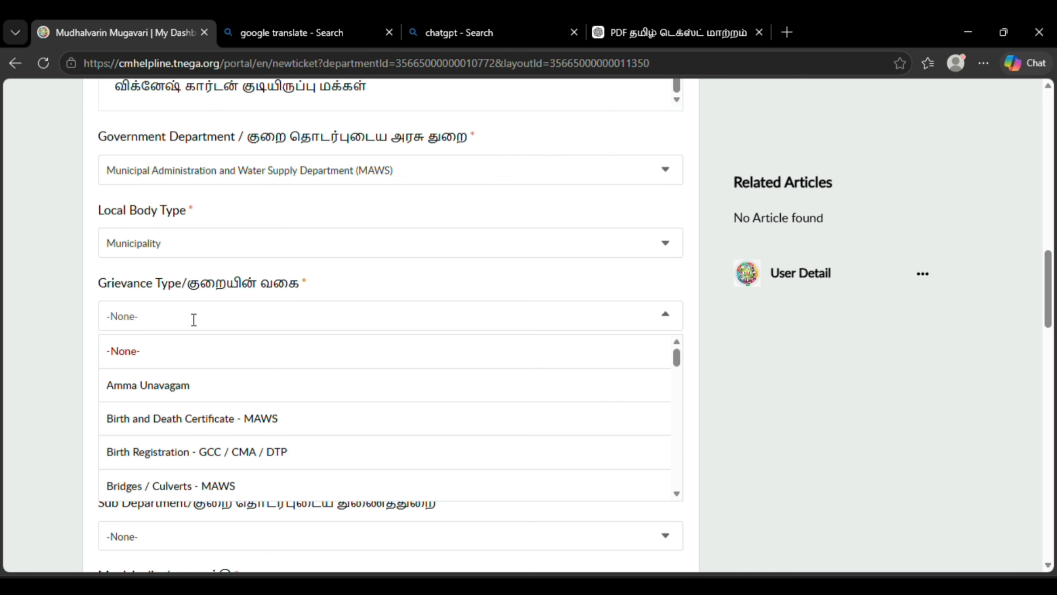
pyautogui.write('roa')
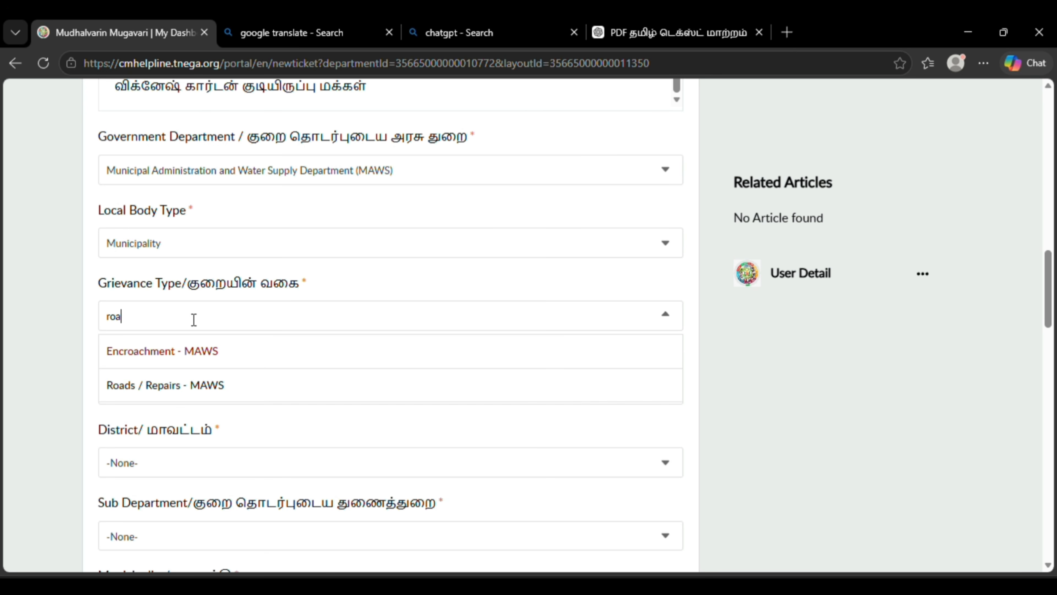
pyautogui.click(191, 387)
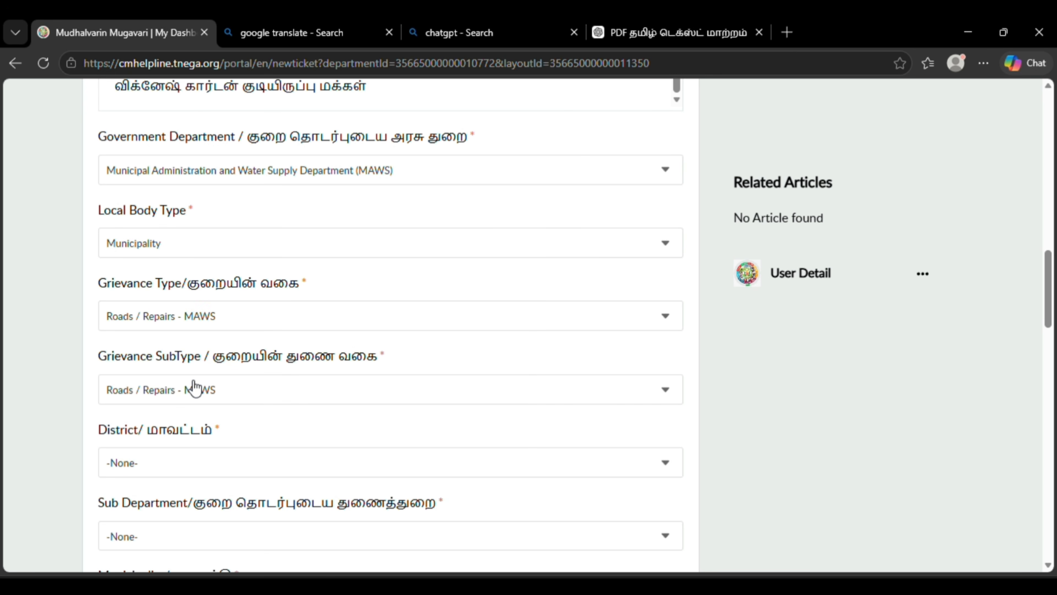
pyautogui.scroll(-3, 235, 211)
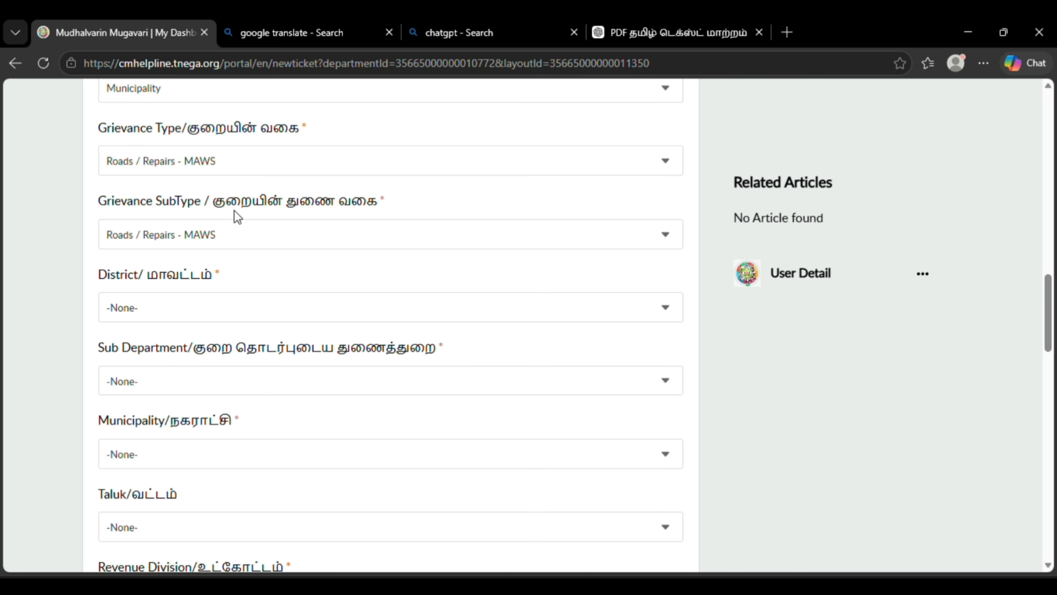
# Set Grievance SubType Roads / Repairs - MAWS and Sub Department Commissionerate of Municipal Administration (CMA)
pyautogui.click(187, 233)
pyautogui.click(174, 274)
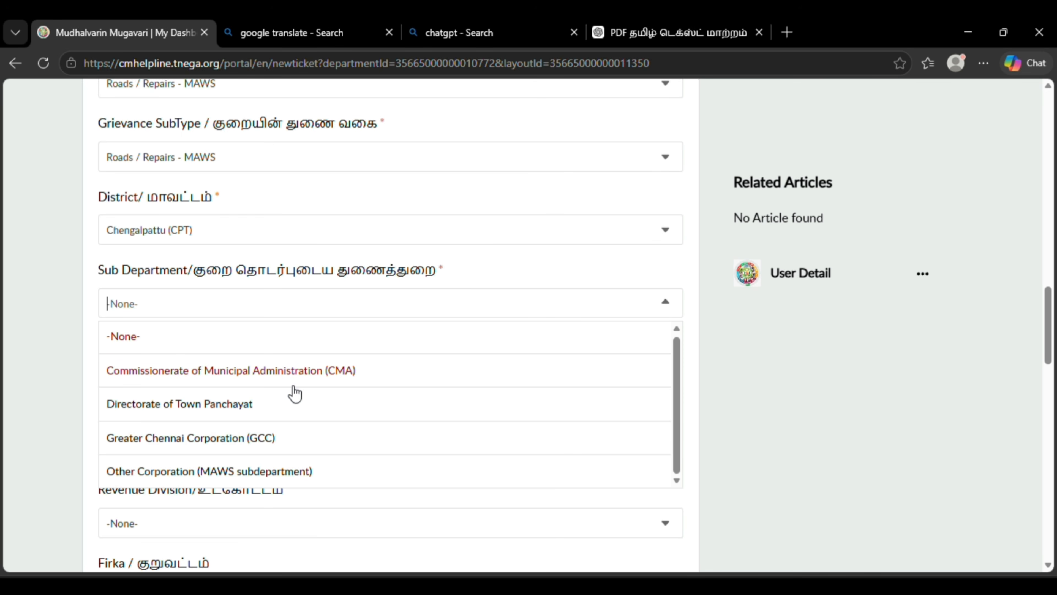
pyautogui.click(361, 377)
pyautogui.scroll(-3, 226, 236)
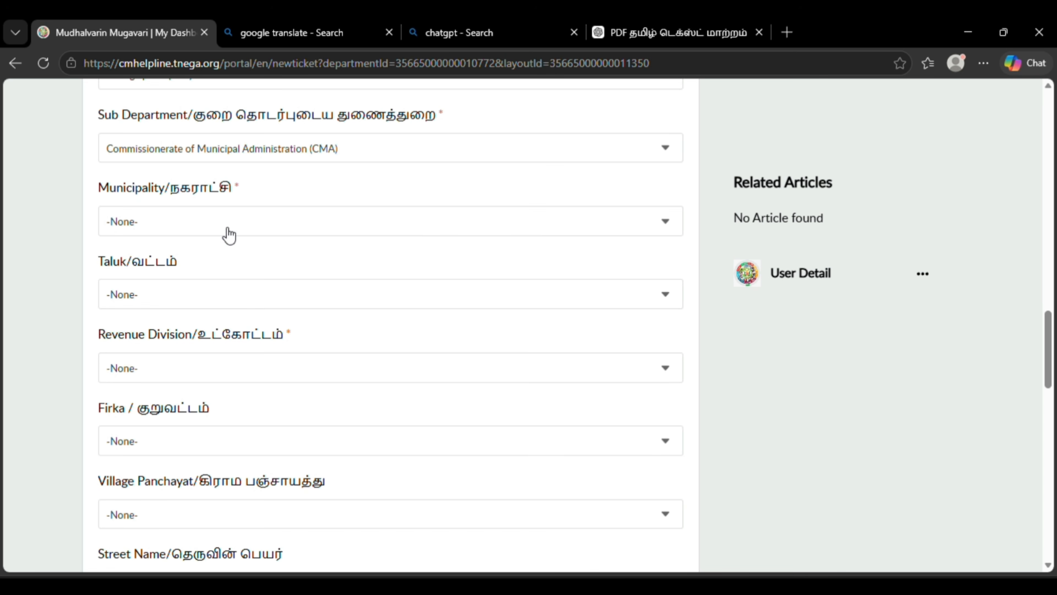
# Choose the municipality, Taluk Chengalpattu (4), Firka Kattankolathur, and leave Village Panchayat at -None-
pyautogui.click(220, 213)
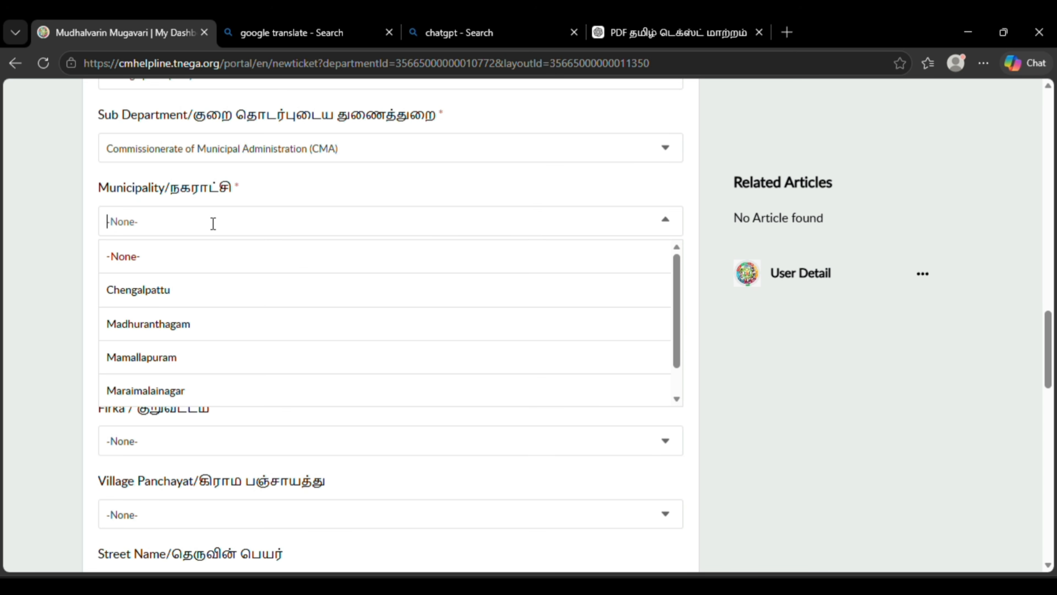
pyautogui.click(162, 390)
pyautogui.click(162, 290)
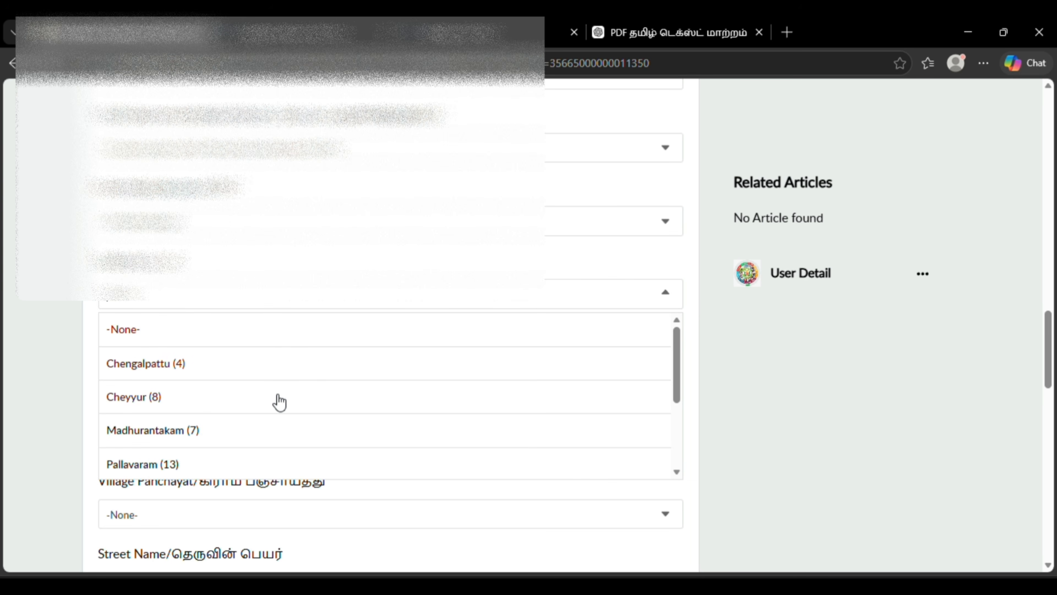
pyautogui.scroll(-2, 278, 401)
pyautogui.scroll(2, 283, 402)
pyautogui.click(164, 364)
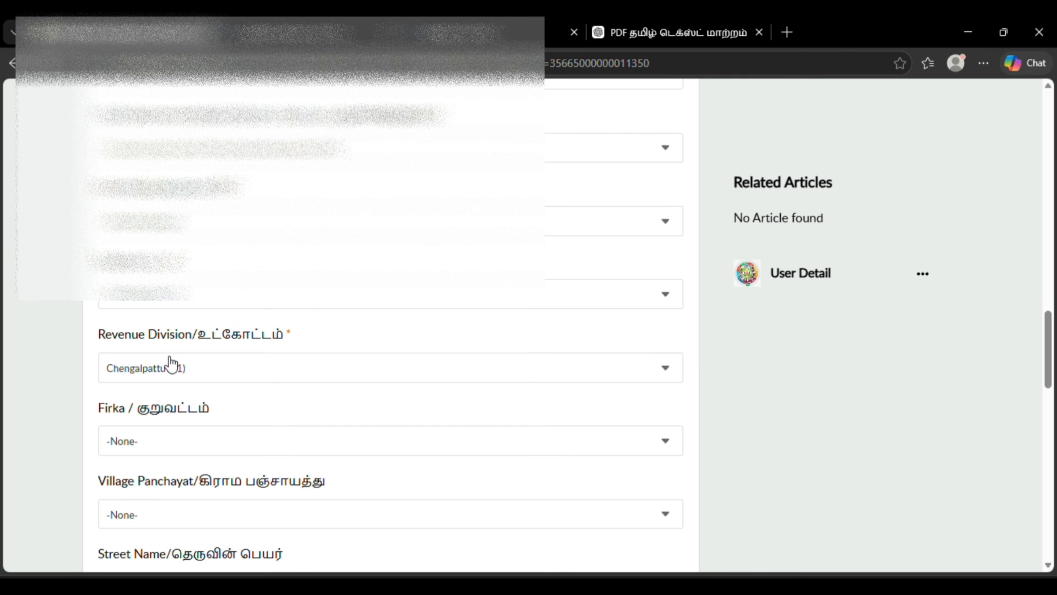
pyautogui.scroll(-2, 280, 344)
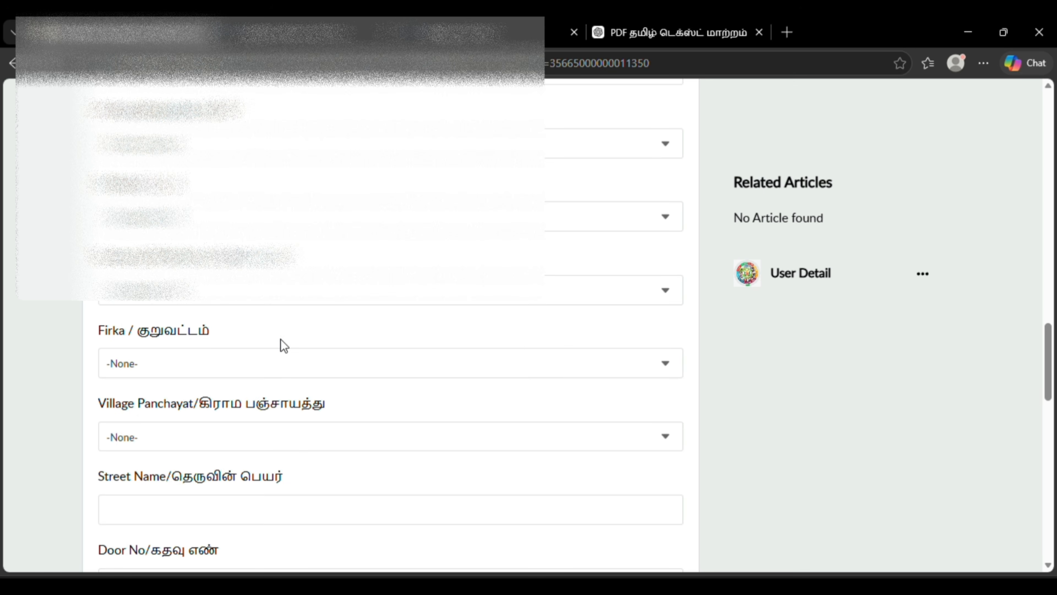
pyautogui.click(175, 363)
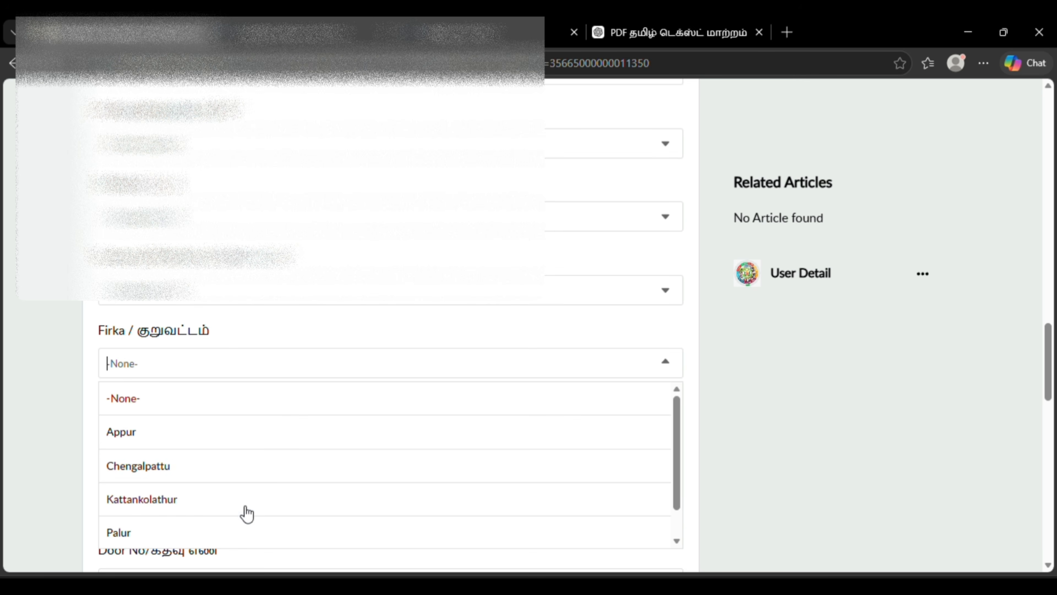
pyautogui.click(154, 502)
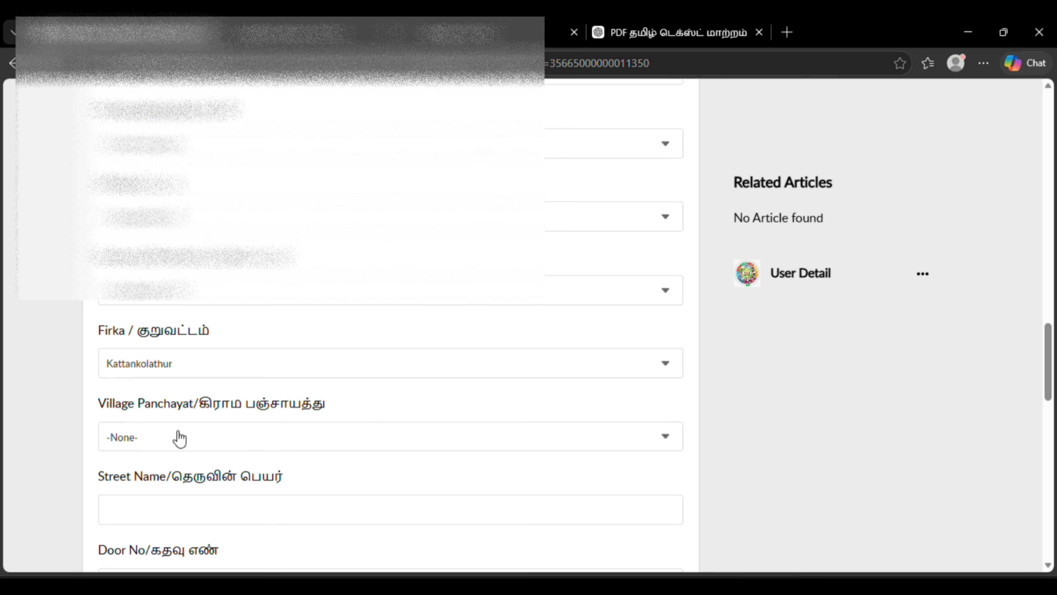
pyautogui.click(191, 435)
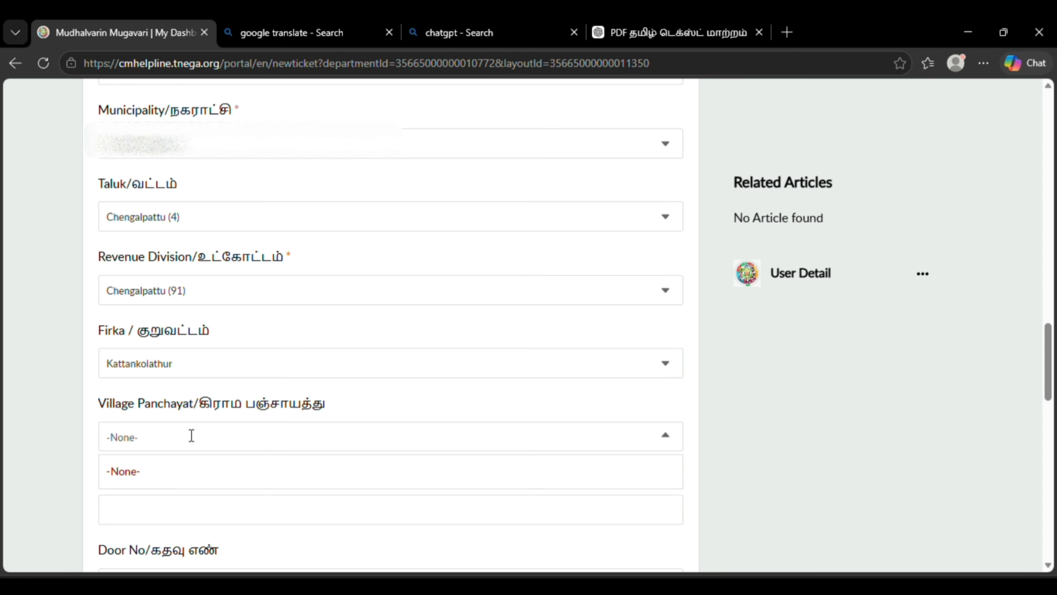
pyautogui.click(137, 469)
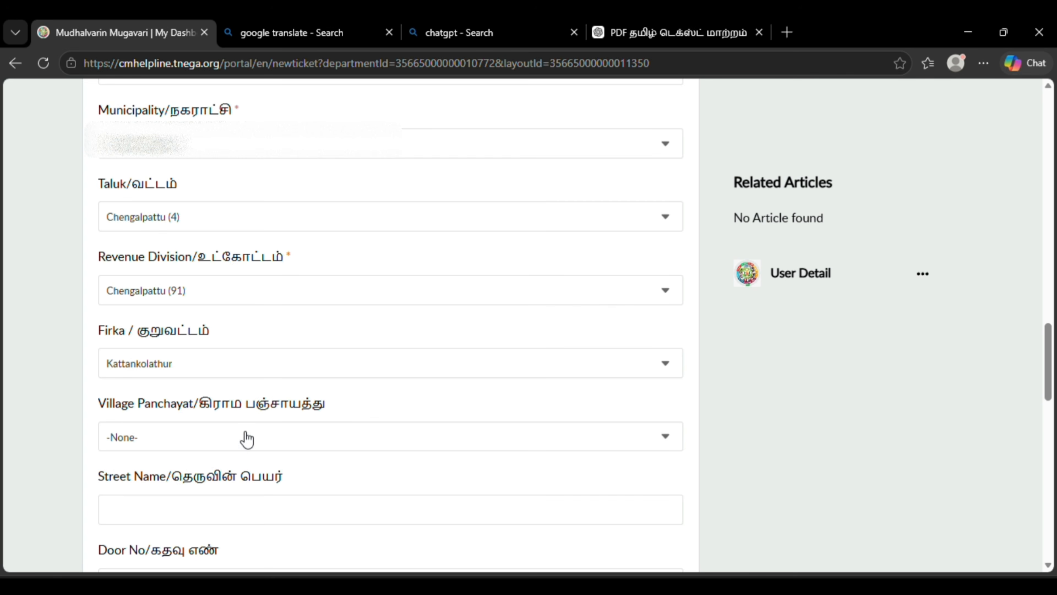
pyautogui.click(202, 442)
# Paste the street name and enter door number 30
pyautogui.scroll(-3, 327, 386)
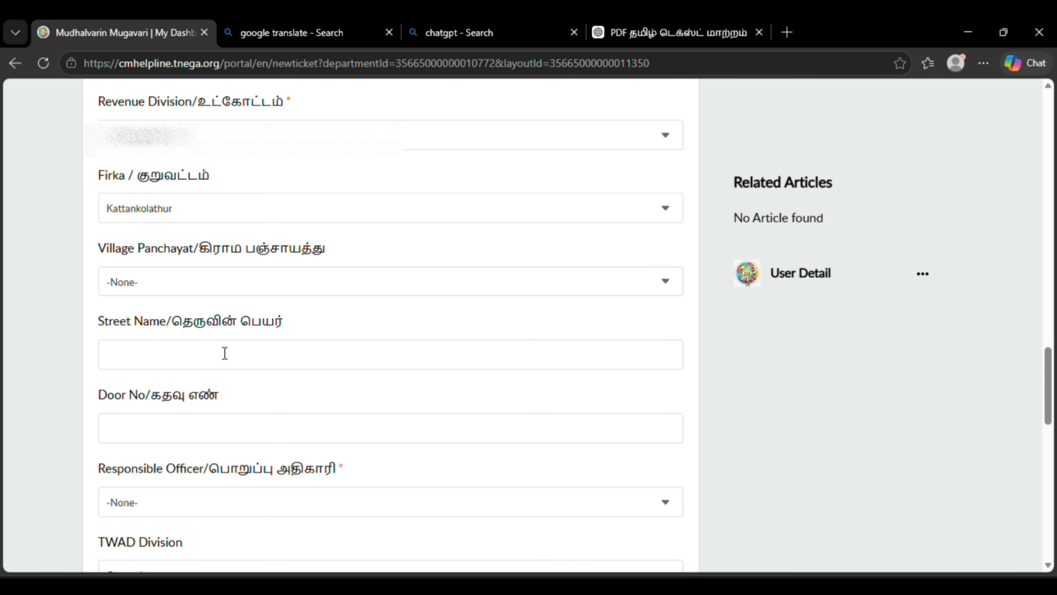
pyautogui.click(225, 353)
pyautogui.click(198, 427)
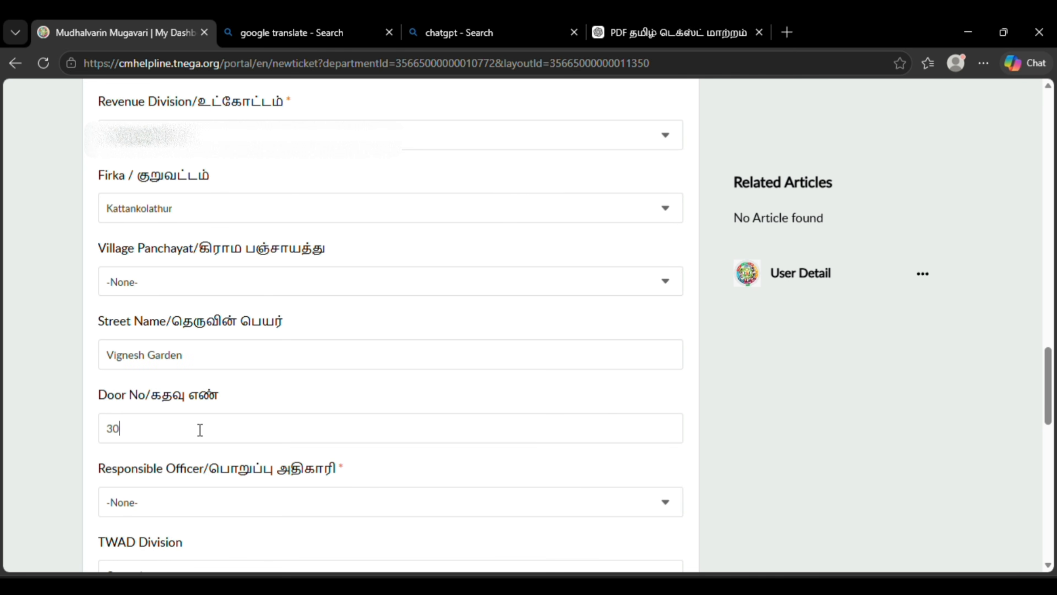
pyautogui.scroll(-5, 198, 427)
# Make Commissioner Municipal Corporation the Responsible Officer and scroll down to the attachments
pyautogui.click(245, 273)
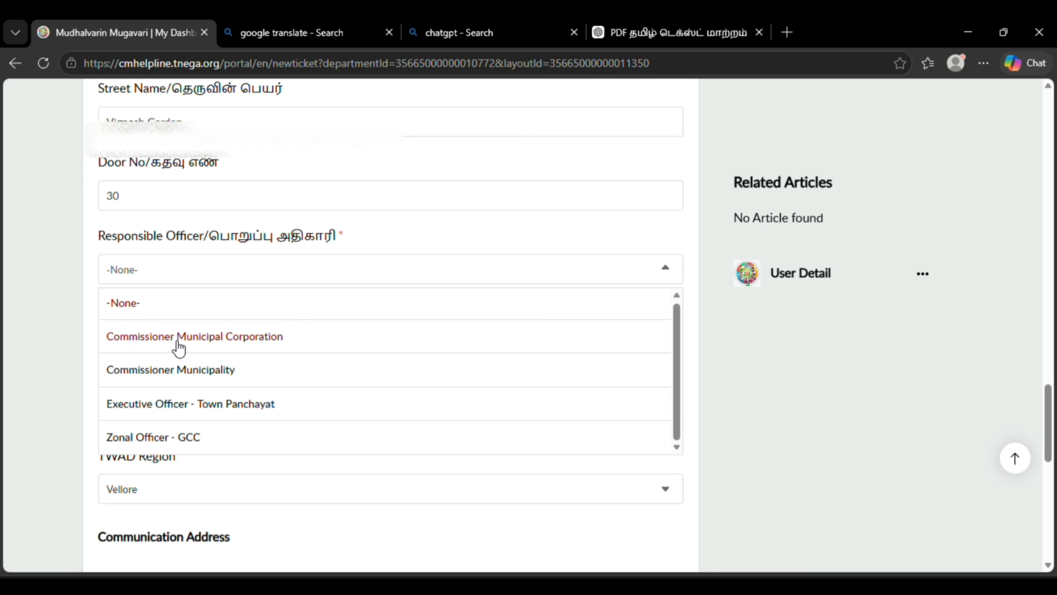
pyautogui.click(253, 338)
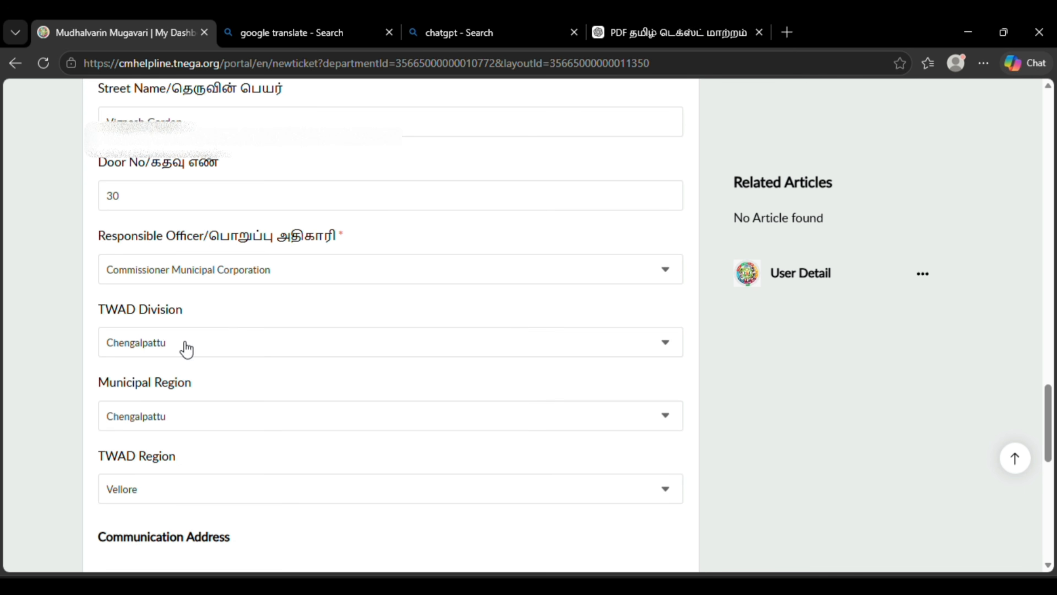
pyautogui.scroll(-3, 162, 346)
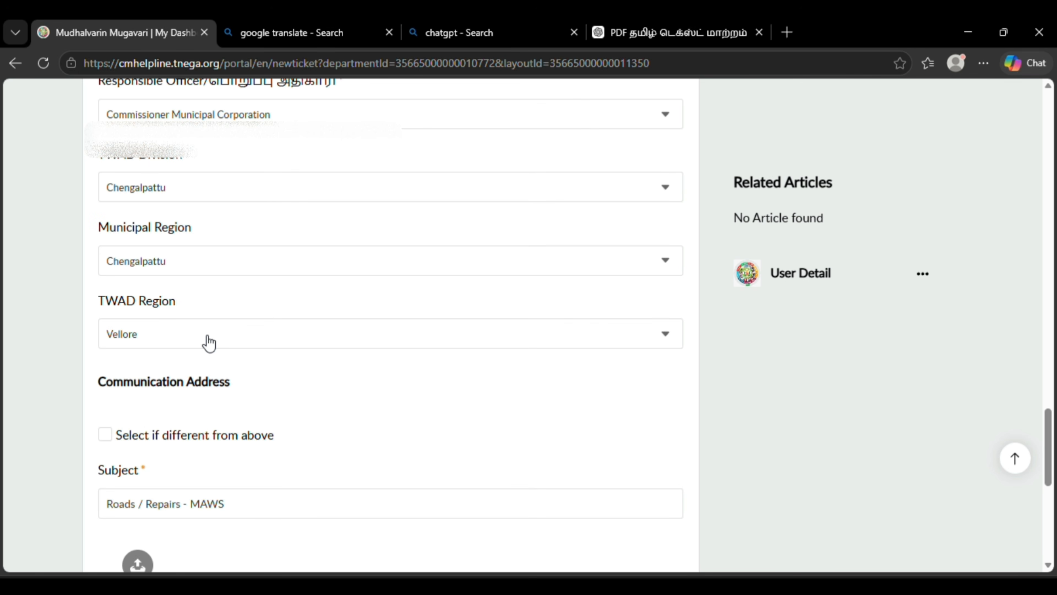
pyautogui.scroll(-3, 210, 342)
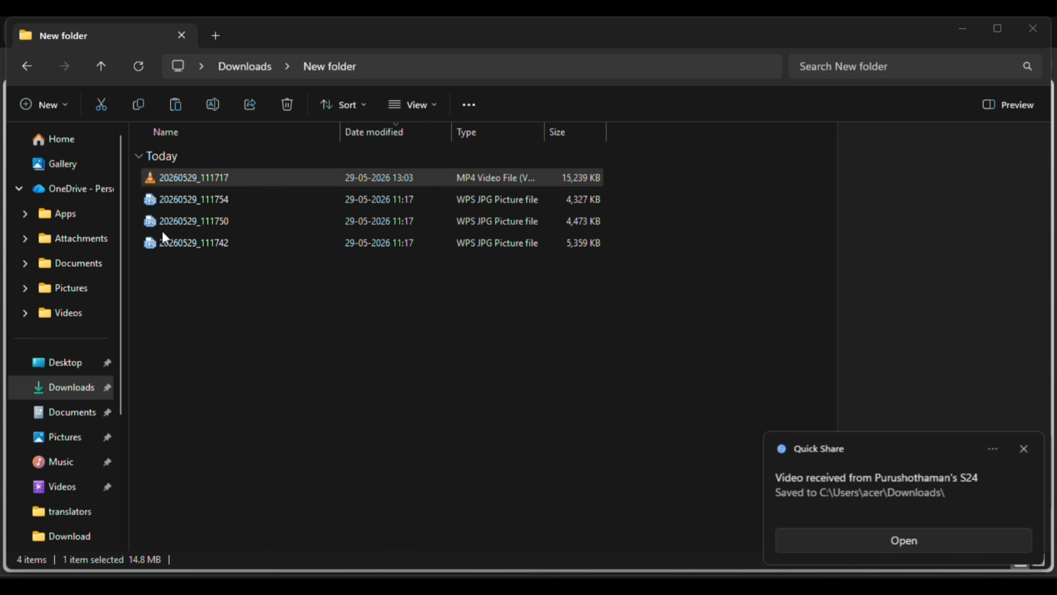
# Play the road video and page through the road photos in New folder
pyautogui.doubleClick(217, 183)
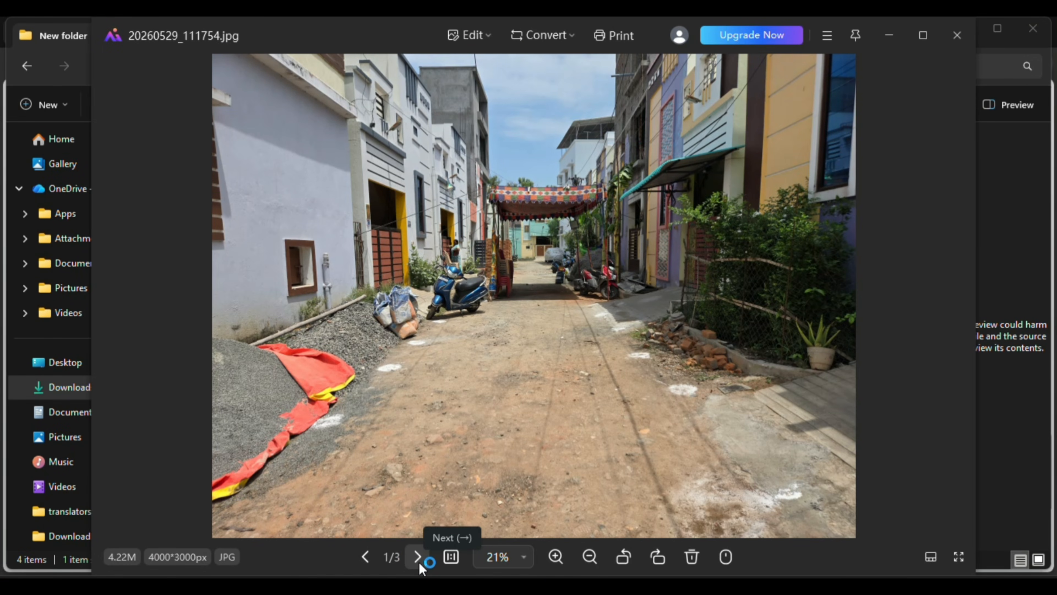
pyautogui.click(417, 557)
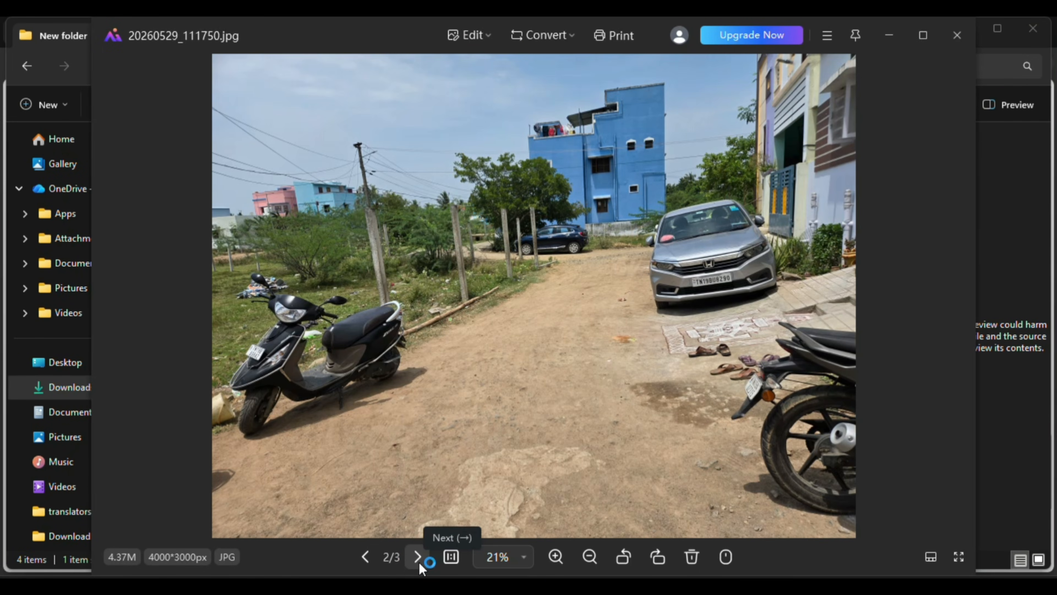
pyautogui.click(418, 556)
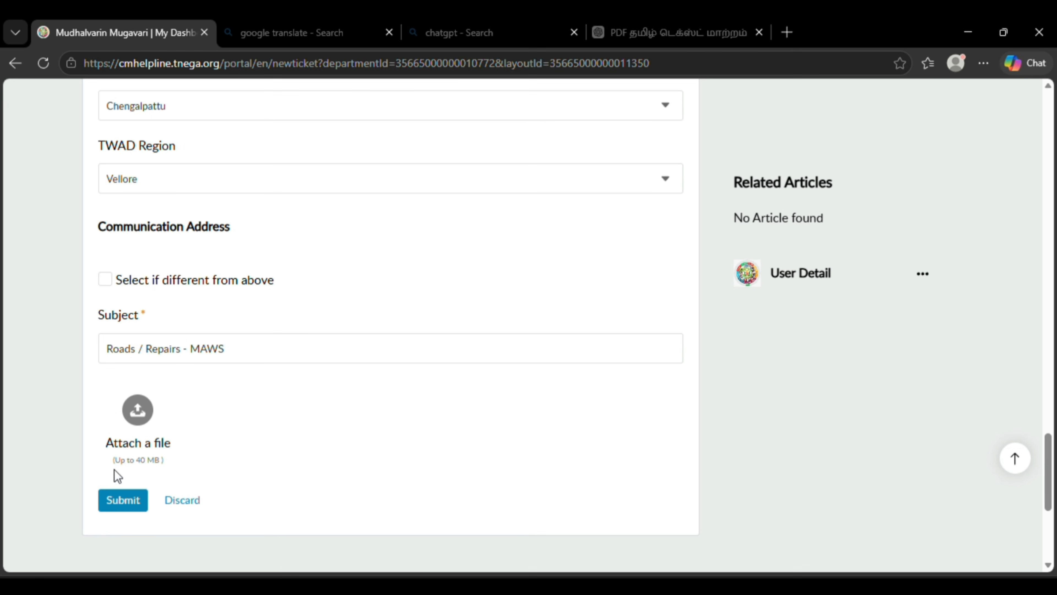
# Attach the road photos and site video from Downloads\New folder to the grievance
pyautogui.click(140, 413)
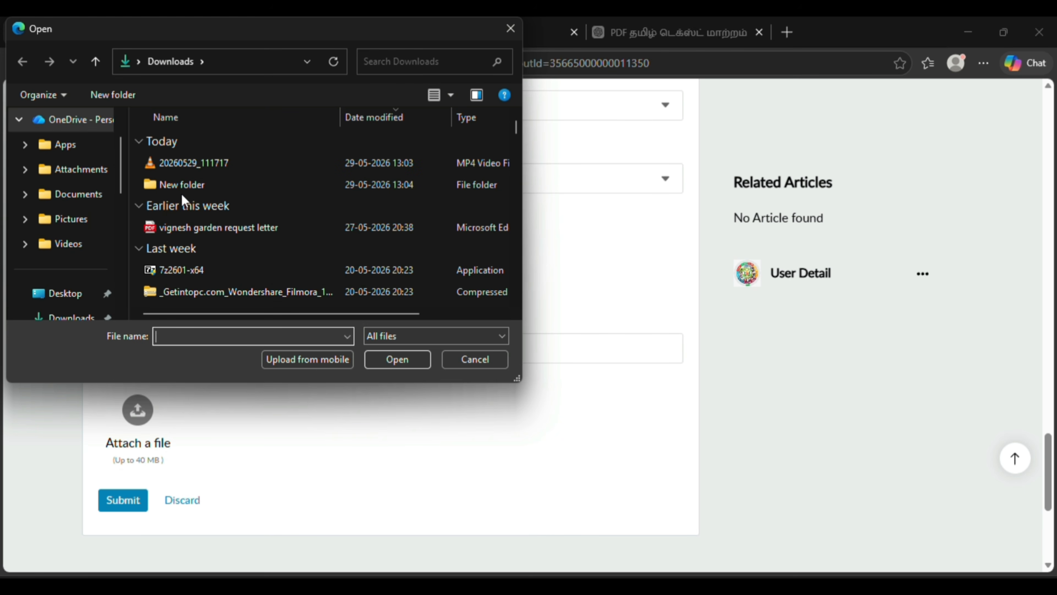
pyautogui.doubleClick(185, 185)
pyautogui.moveTo(206, 260); pyautogui.dragTo(217, 149)
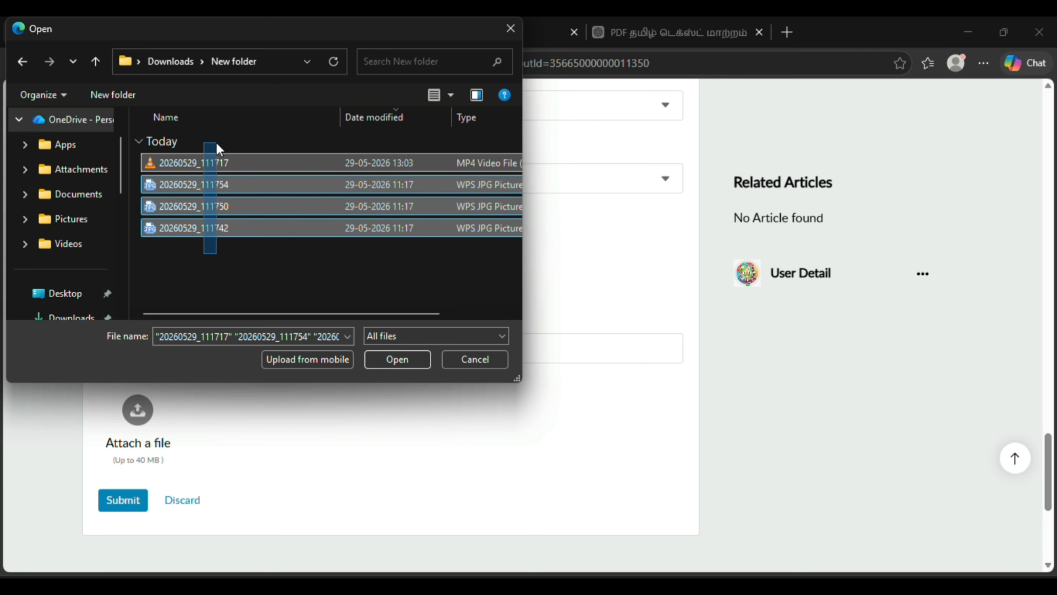
pyautogui.click(396, 360)
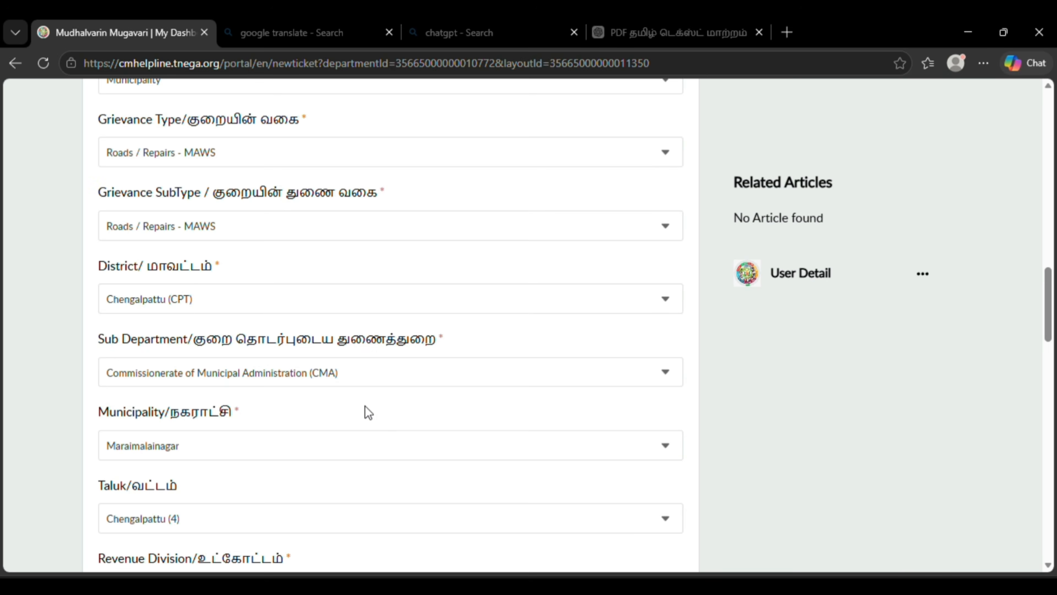
pyautogui.scroll(-20, 365, 406)
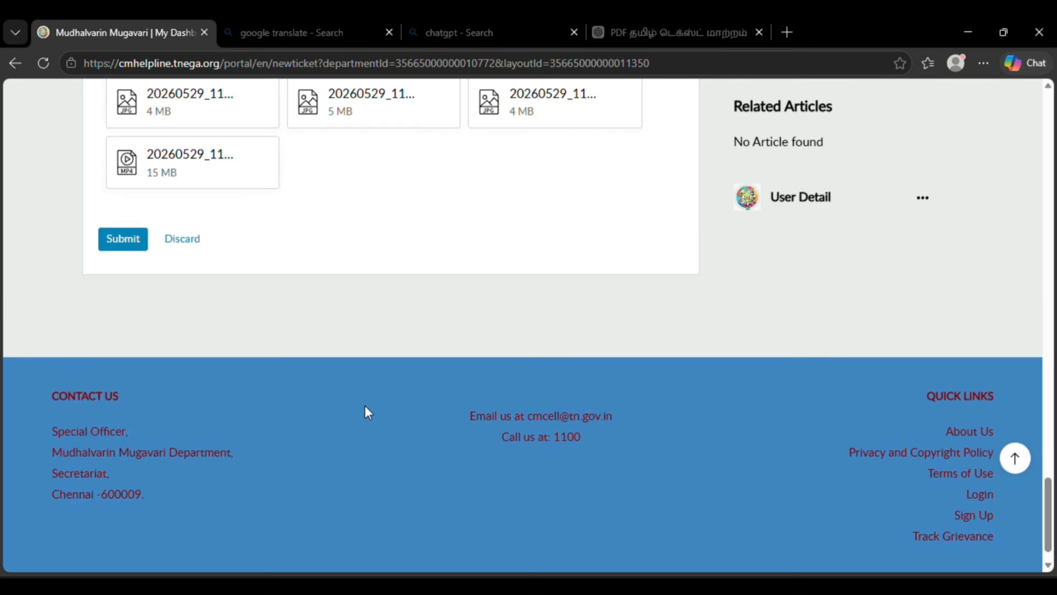
pyautogui.scroll(6, 365, 412)
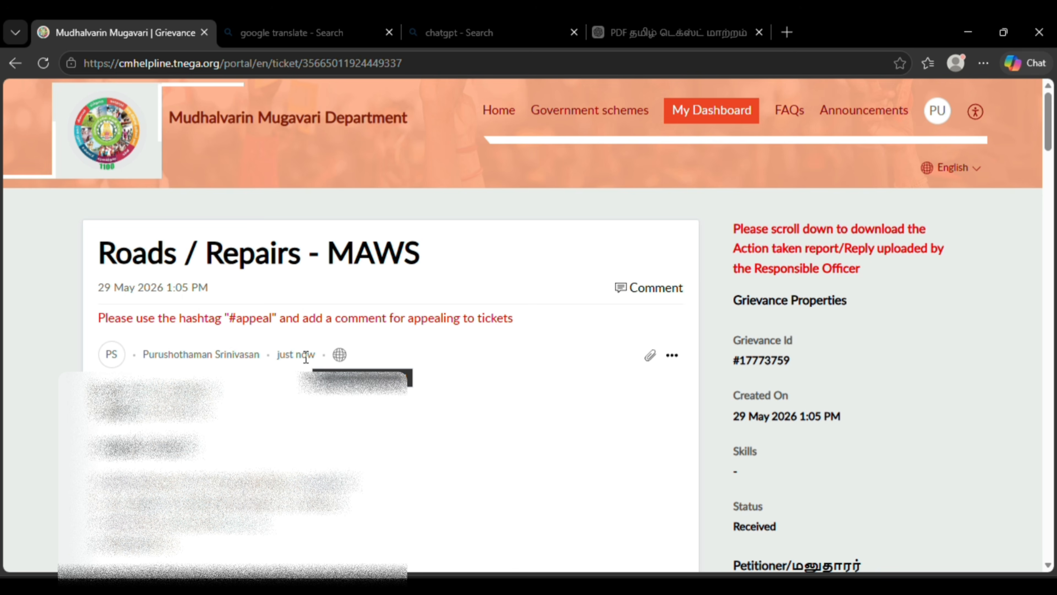
# Select the new Grievance Id, then return Home and open Track Grievance's My Dashboard
pyautogui.doubleClick(765, 360)
pyautogui.click(512, 112)
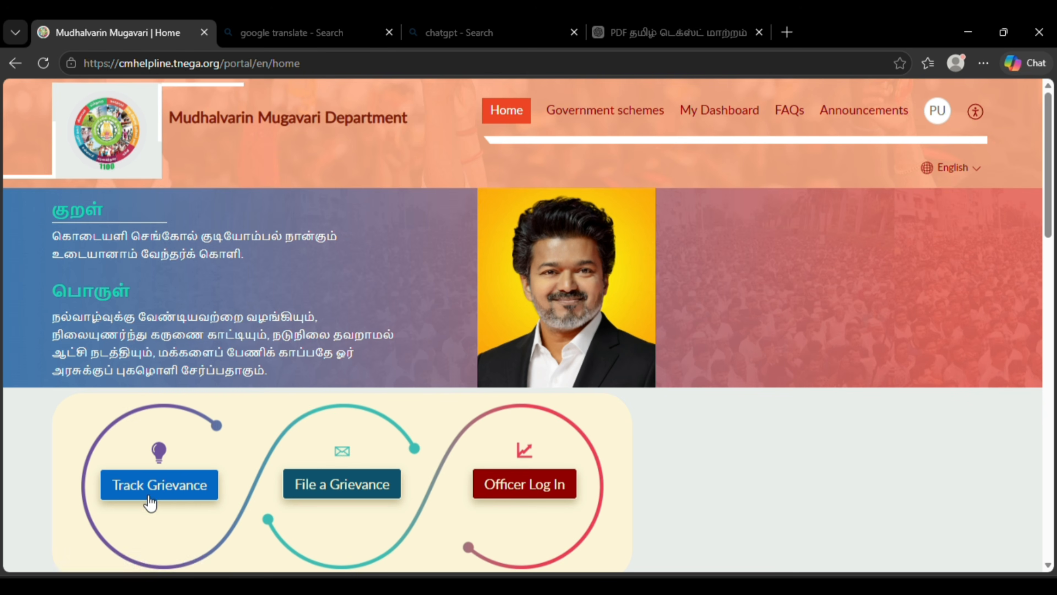
pyautogui.click(164, 494)
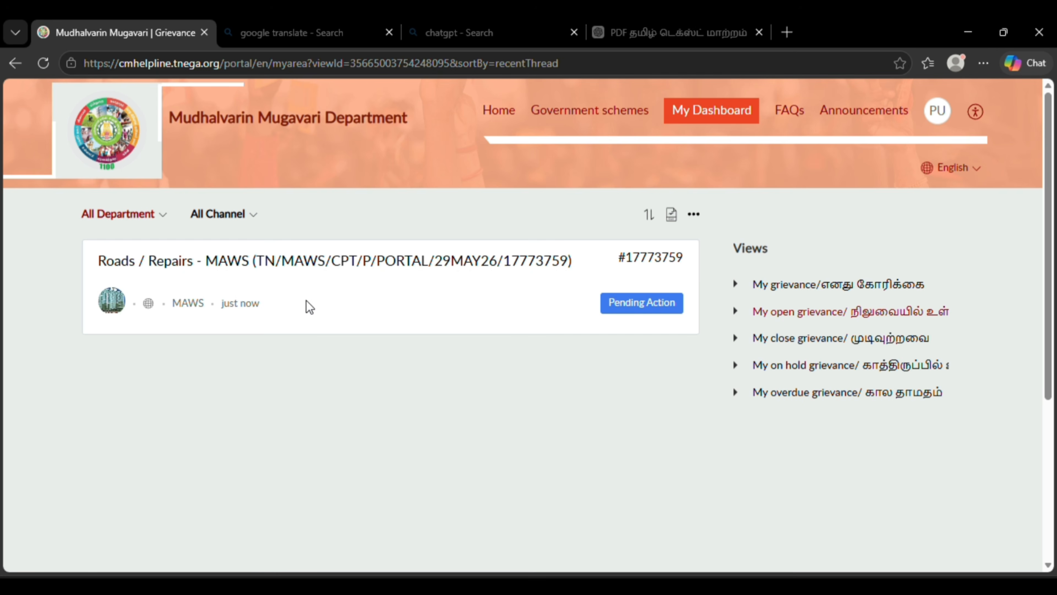